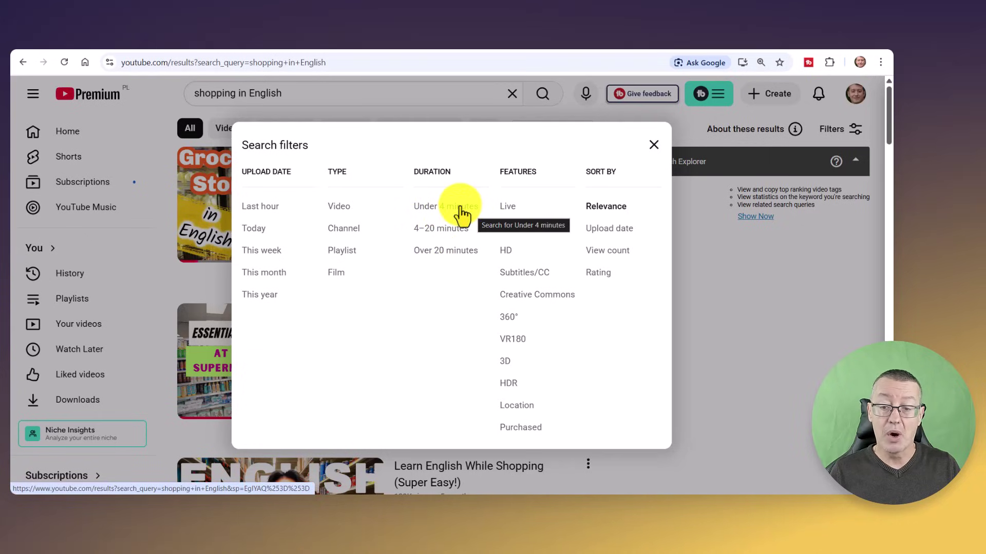
Step: Filter the "shopping in English" search results to Subtitles/CC videos lasting 4–20 minutes
left_click(515, 278)
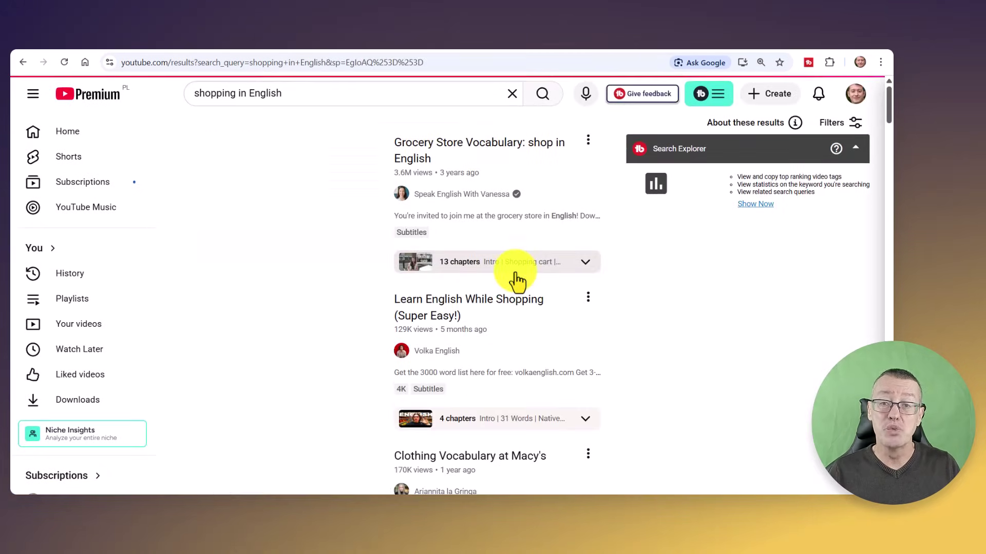
left_click(845, 122)
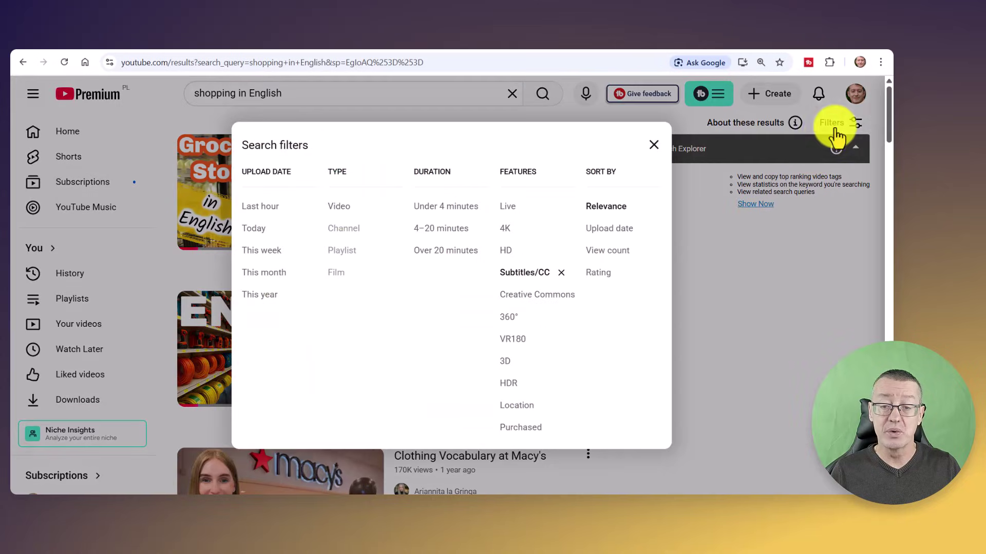
left_click(435, 234)
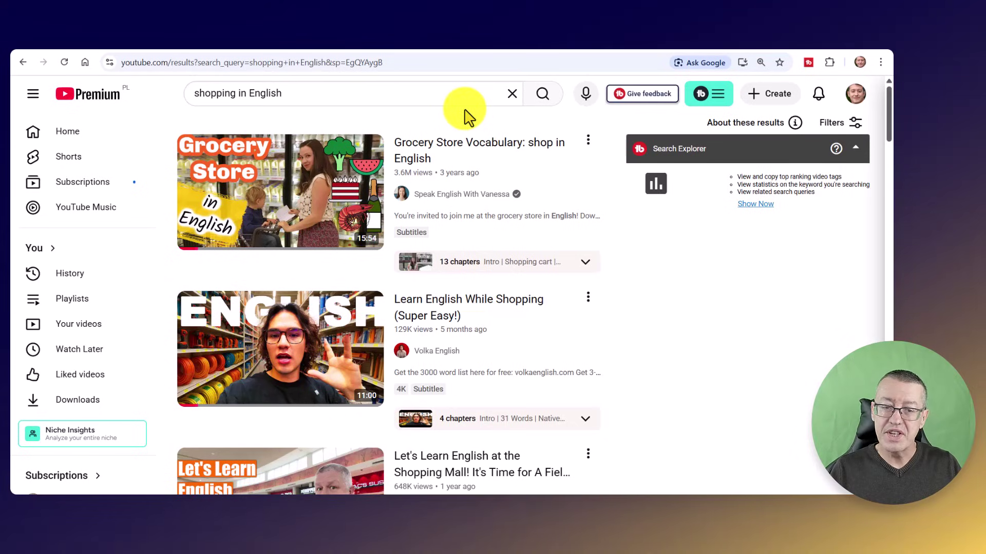
Step: Open the first result, "Grocery Store Vocabulary: shop in English", and pause its playback
mouse_move(265, 156)
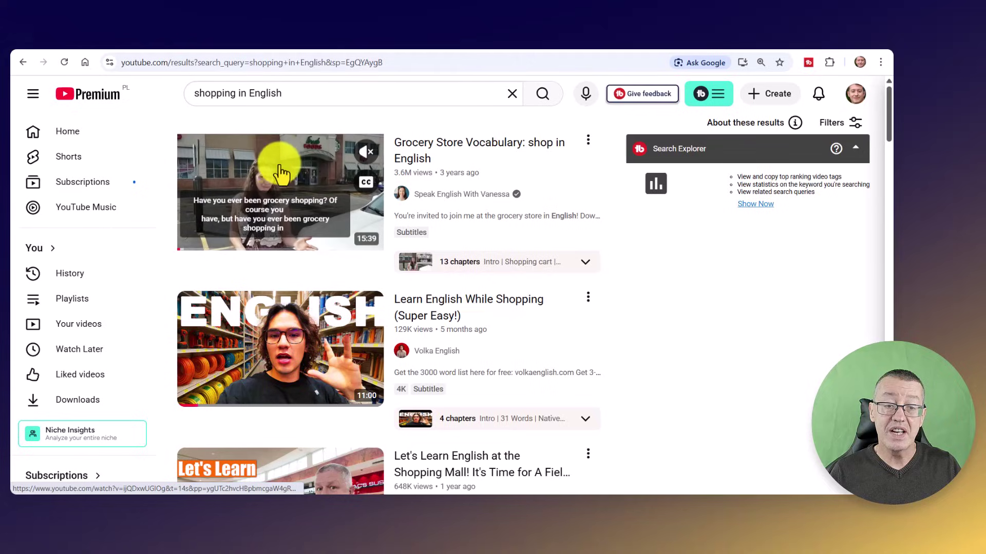
left_click(283, 173)
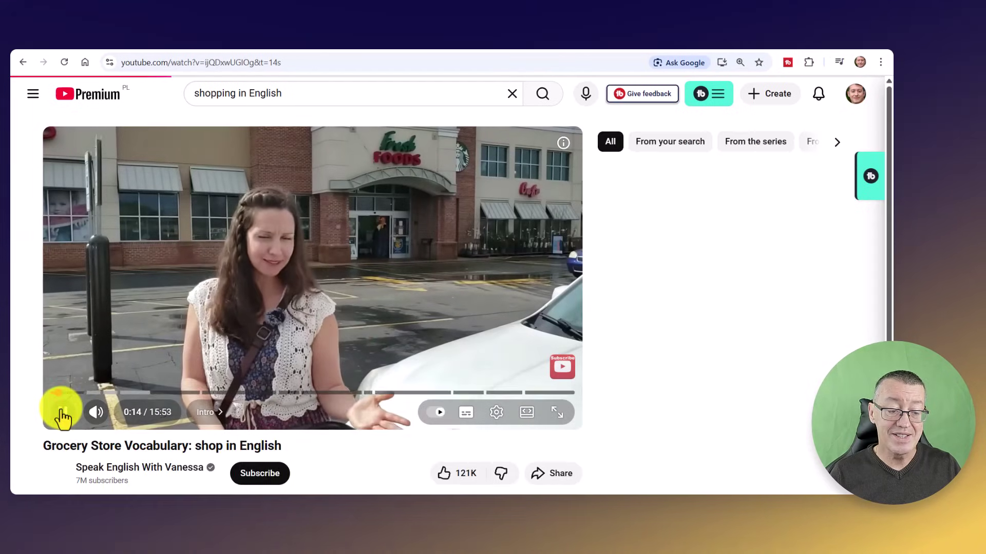
left_click(62, 412)
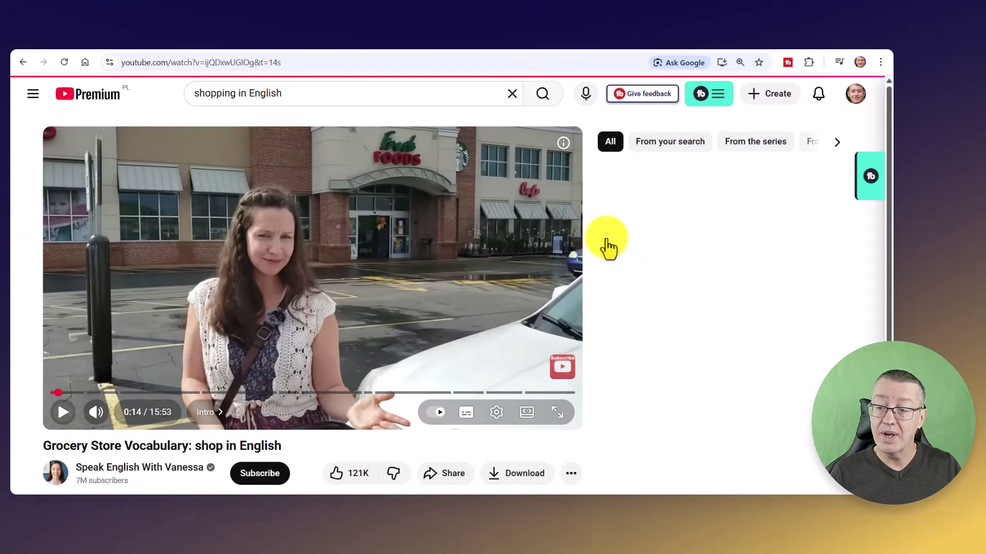
Step: Expand the video's full description and show the transcript from its Transcript section
scroll(393, 339, "down", 3)
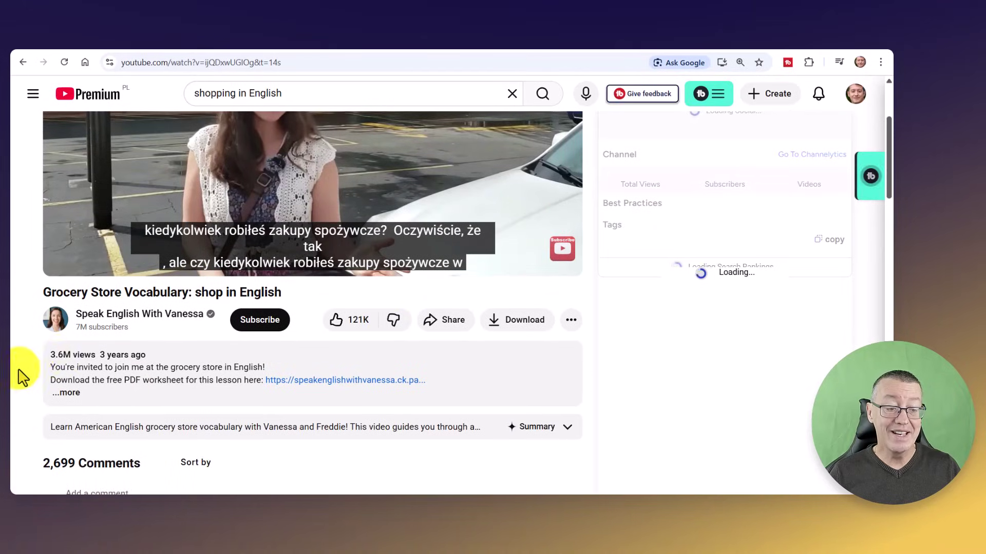
left_click(71, 393)
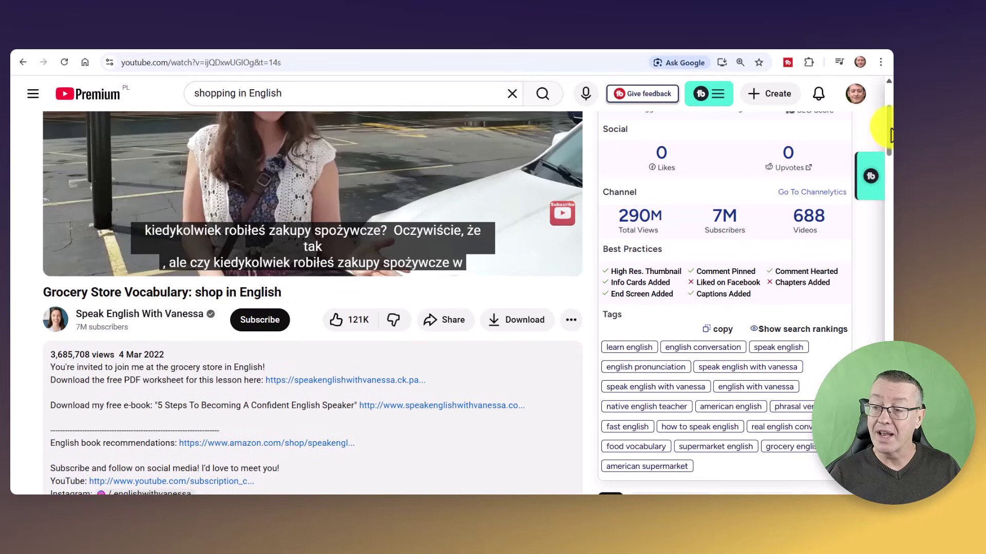
scroll(891, 149, "down", 2)
left_click_drag(892, 148, 892, 199)
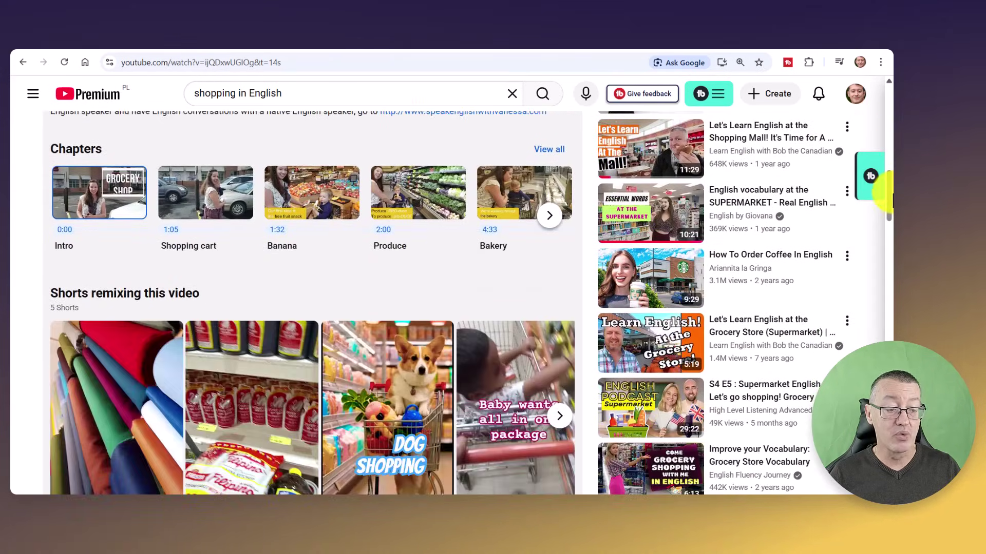
scroll(267, 311, "down", 6)
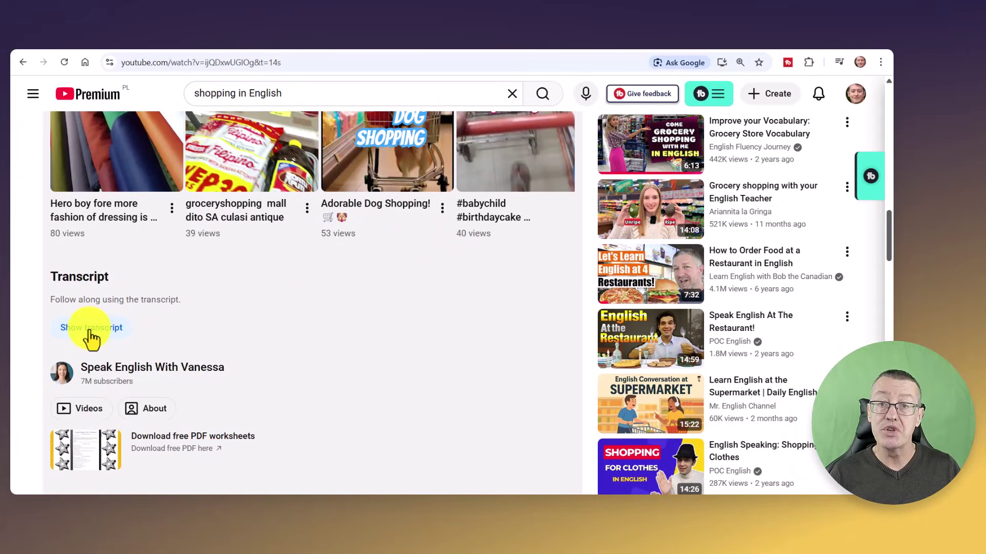
left_click(90, 331)
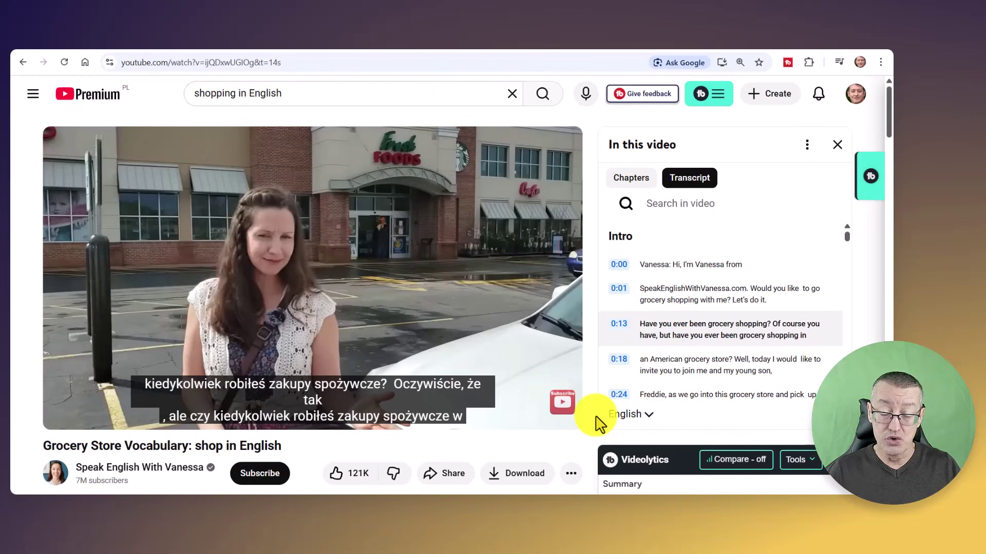
Step: Play a bit of the video, jump to the transcript line at 0:01, and pause playback
left_click(293, 209)
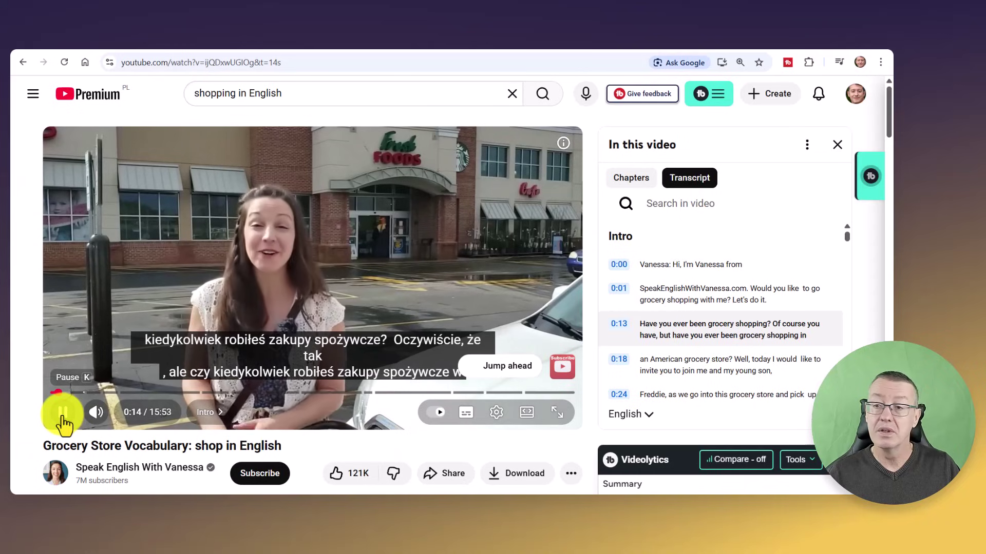
left_click(62, 414)
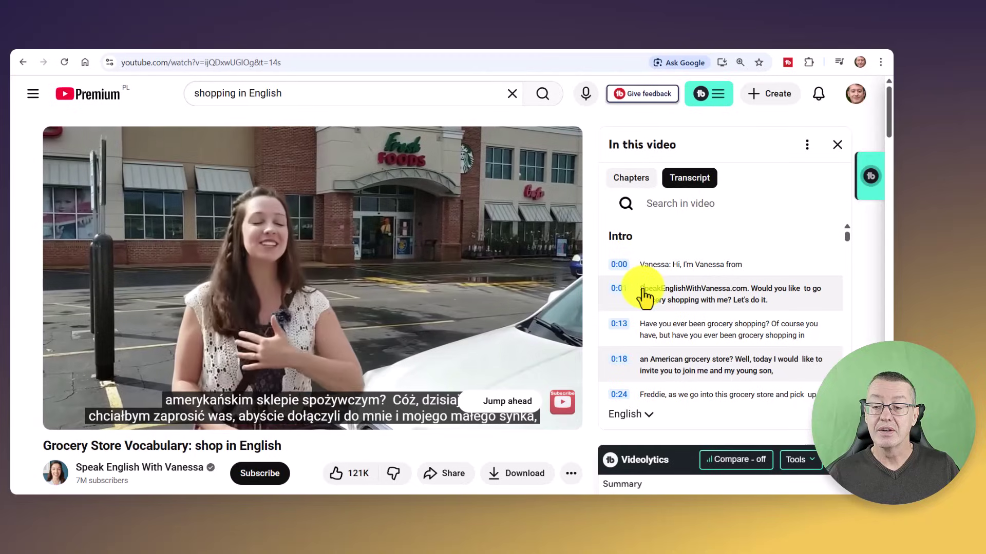
left_click(645, 296)
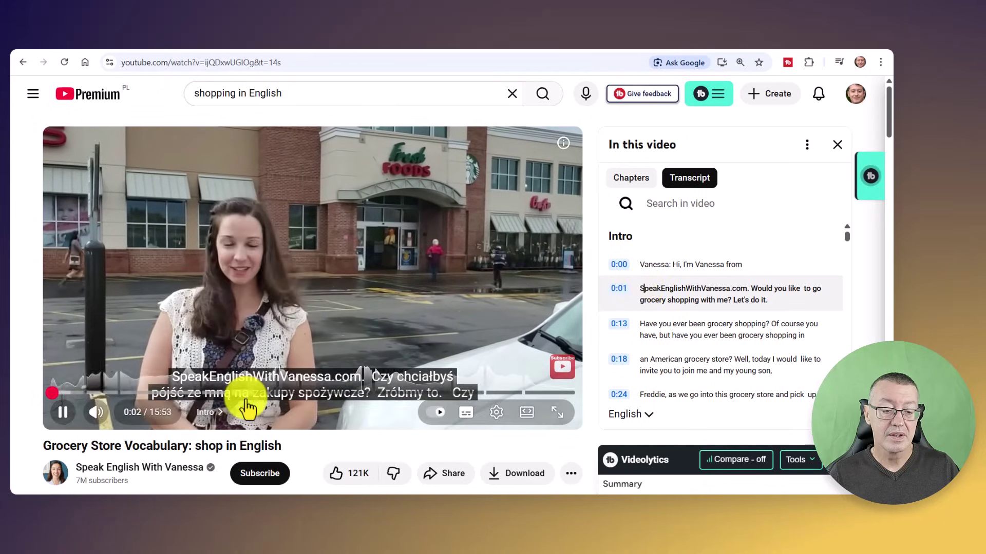
left_click(58, 416)
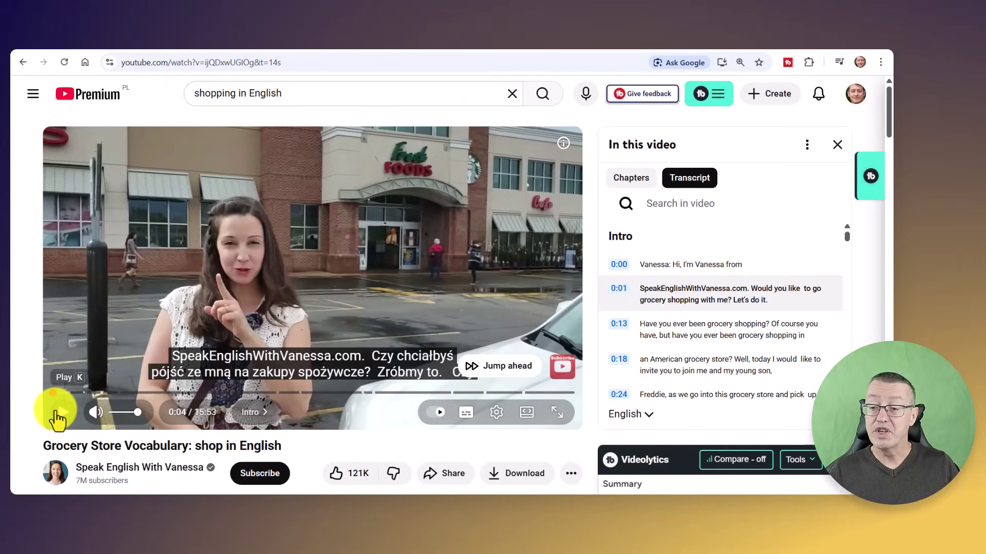
Step: Look through the transcript down to the Shopping cart section and hide its timestamps
left_click_drag(849, 242, 850, 257)
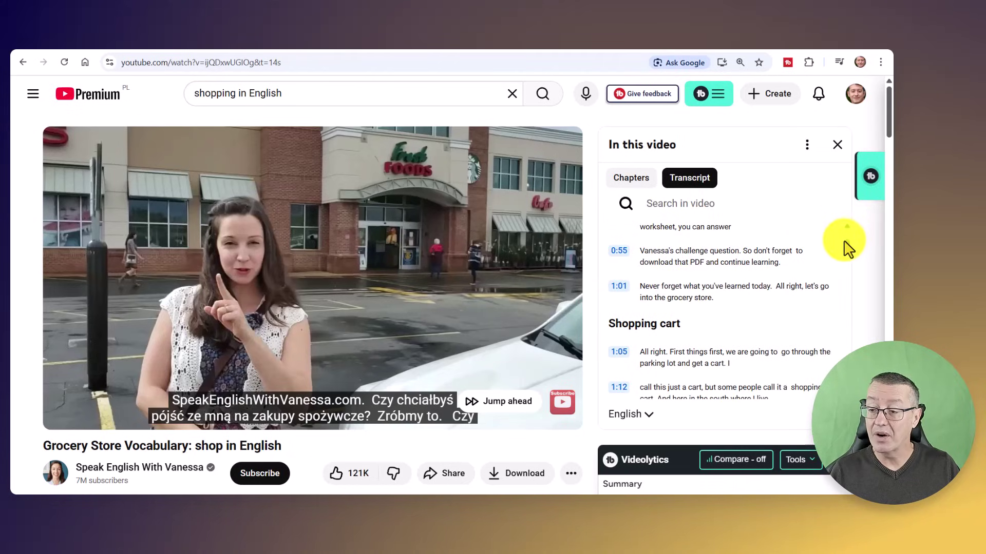
left_click_drag(847, 247, 852, 236)
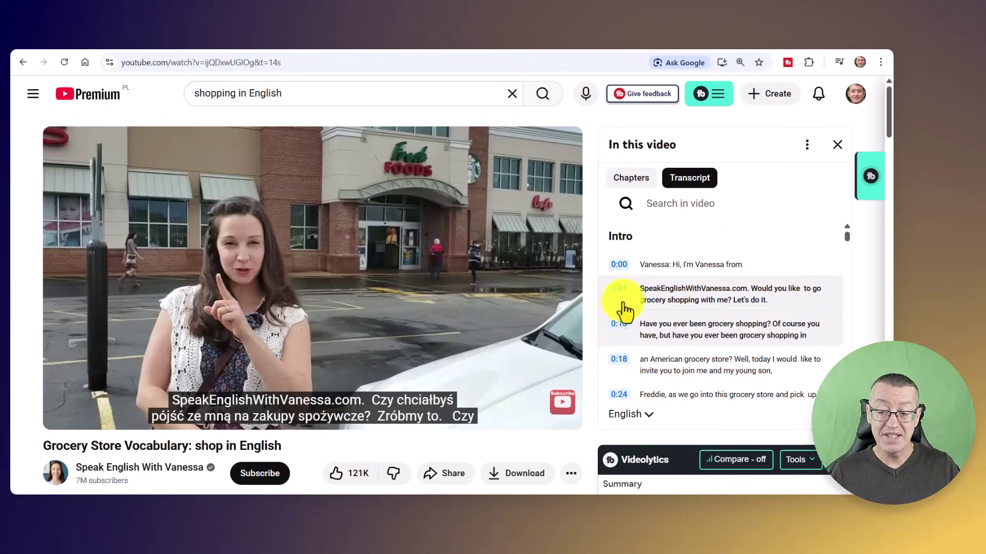
left_click(807, 147)
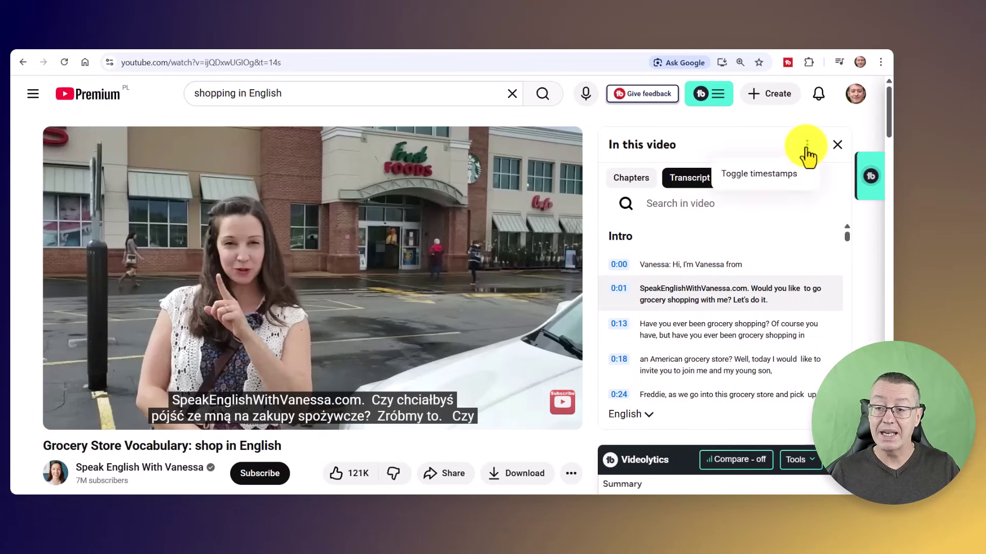
left_click(739, 177)
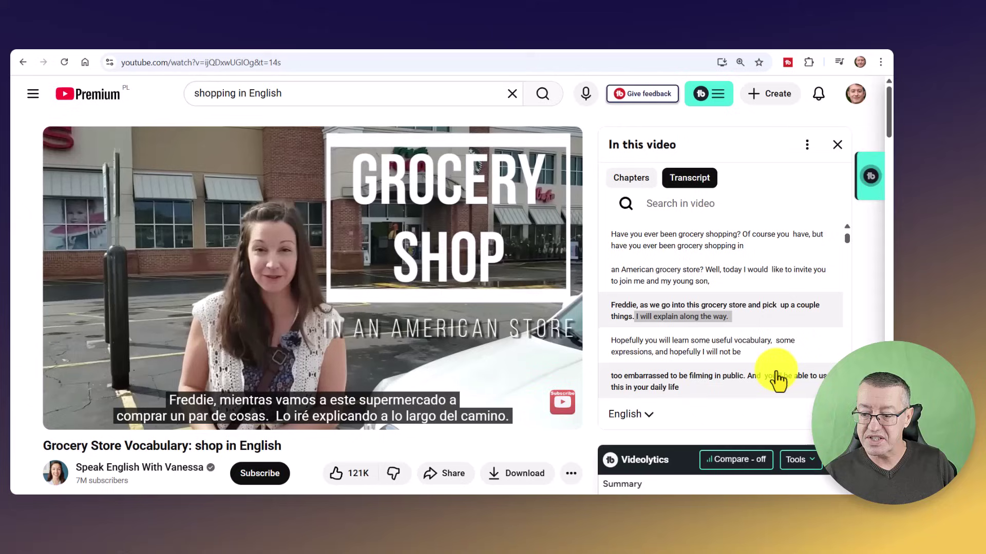
Step: Copy the sentence "I will explain along the way." from the video transcript
left_click(774, 379)
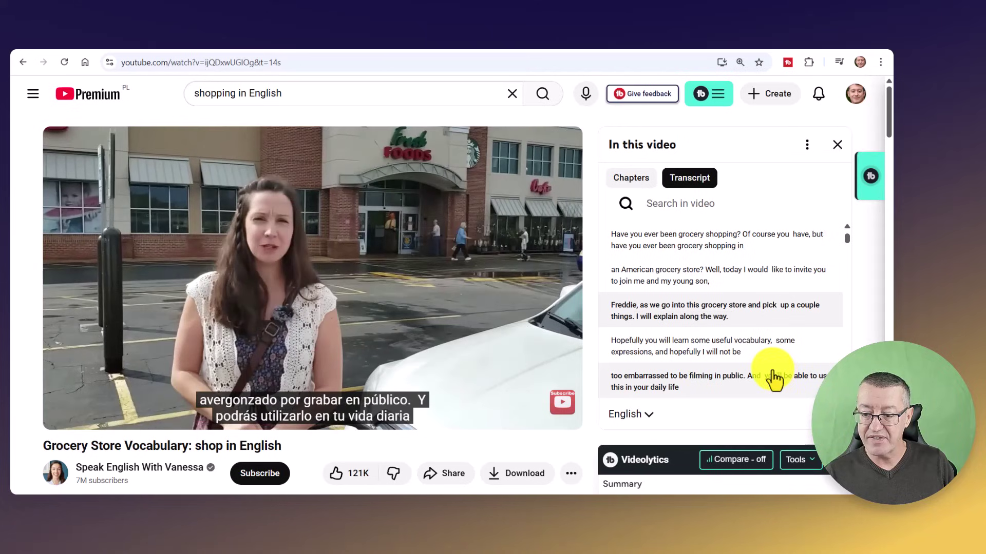
left_click_drag(731, 319, 640, 325)
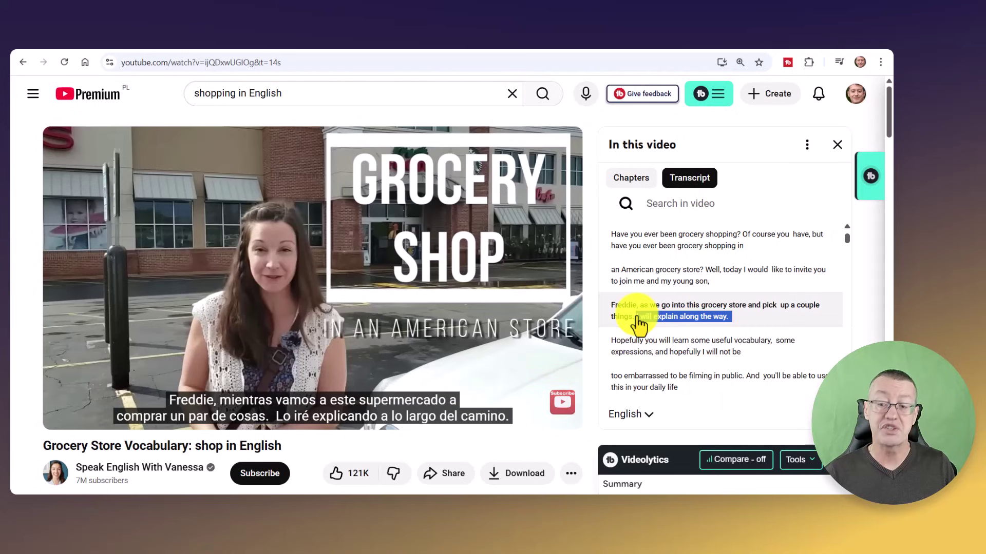
right_click(651, 323)
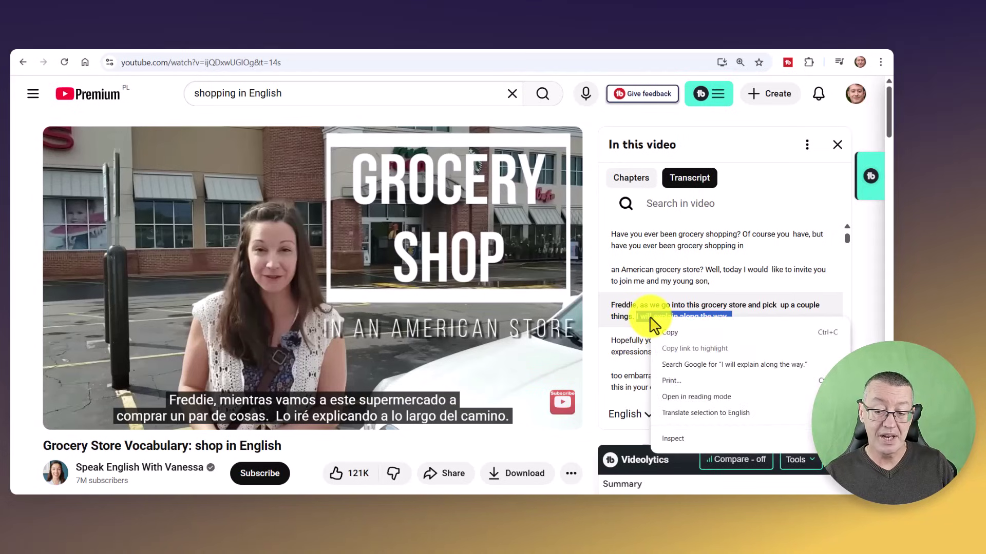
left_click(666, 333)
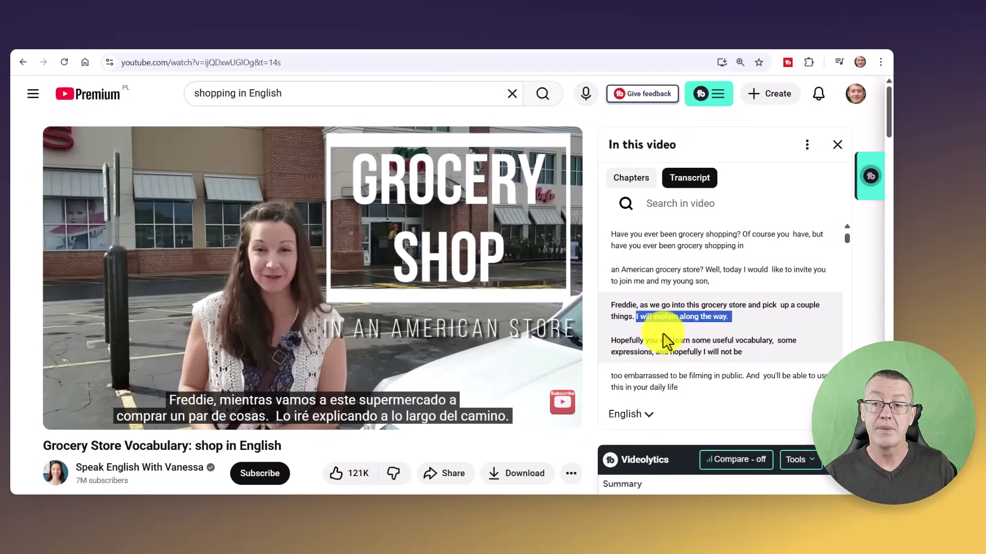
Step: Switch to Google Translate and look up where Translate sits in the Google apps list
left_click(629, 47)
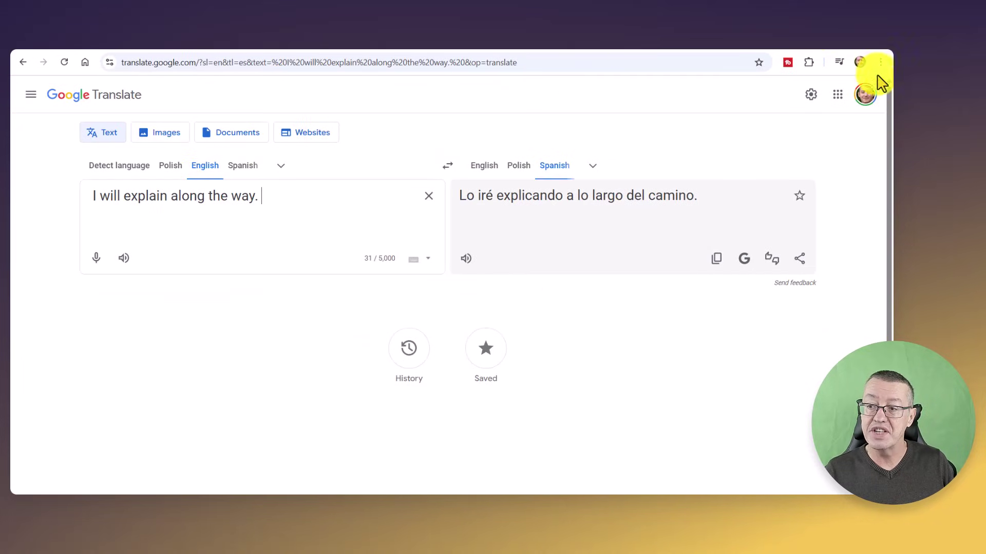
left_click(837, 96)
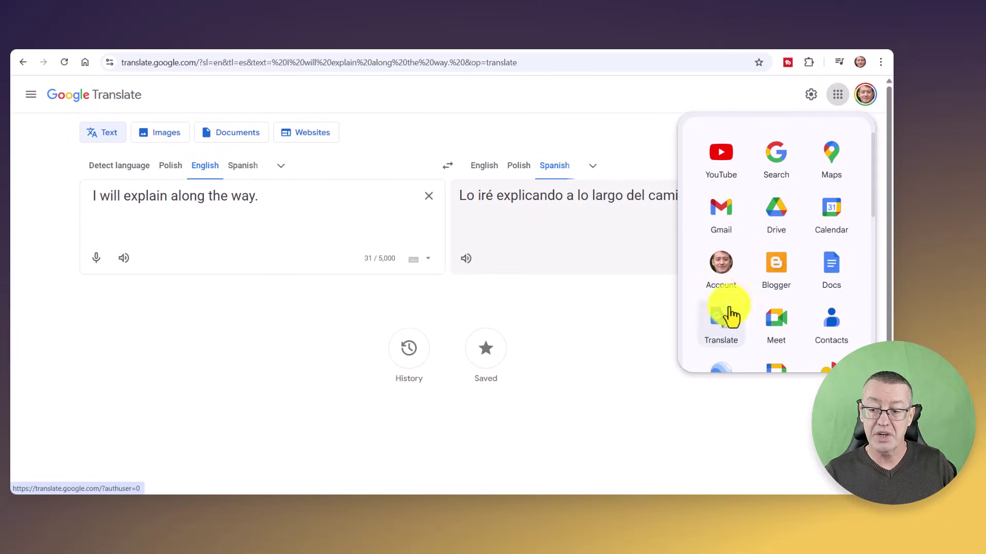
left_click(560, 324)
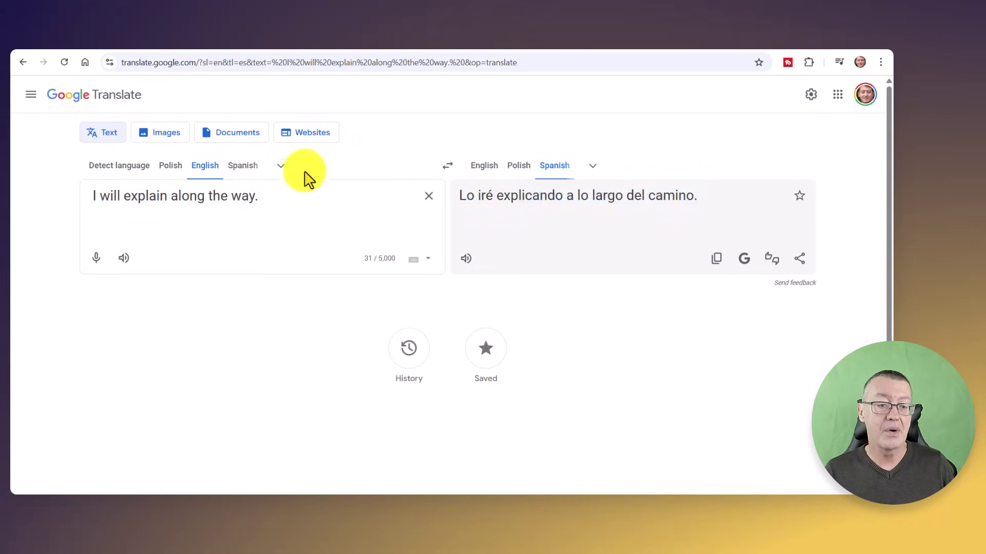
Step: Replace the English source text with the copied sentence "I will explain along the way." and save its Spanish translation
left_click_drag(279, 191, 59, 200)
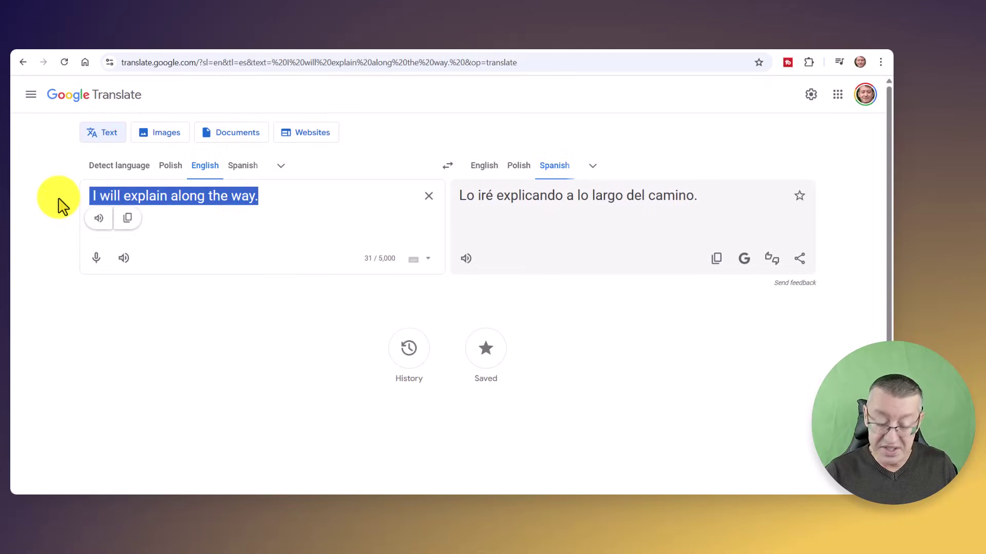
key("Delete")
key("ctrl+z")
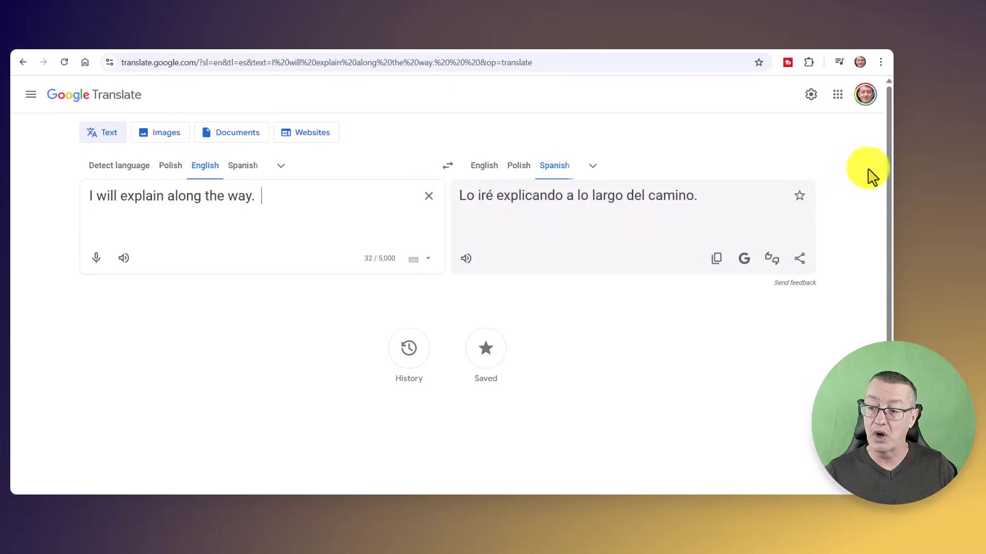
left_click(802, 199)
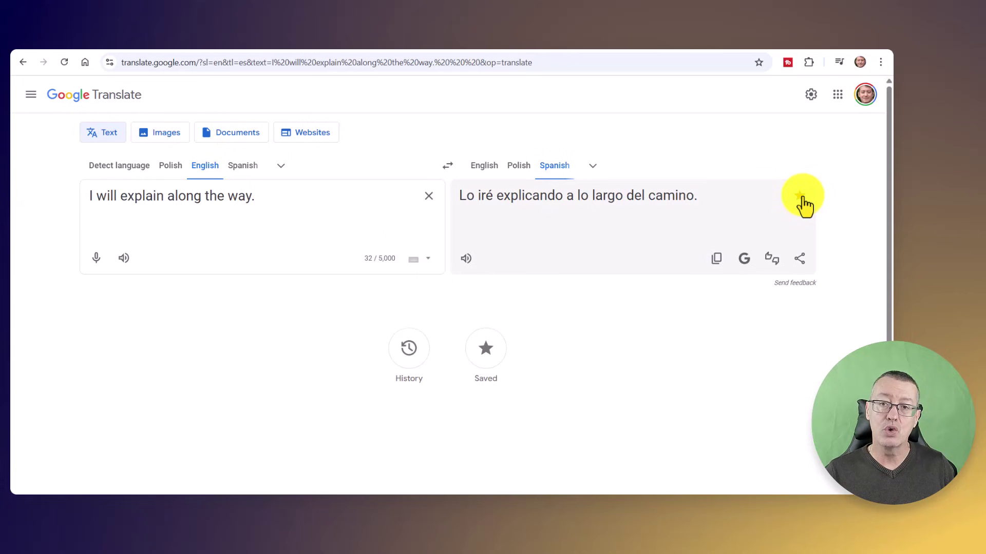
left_click(800, 197)
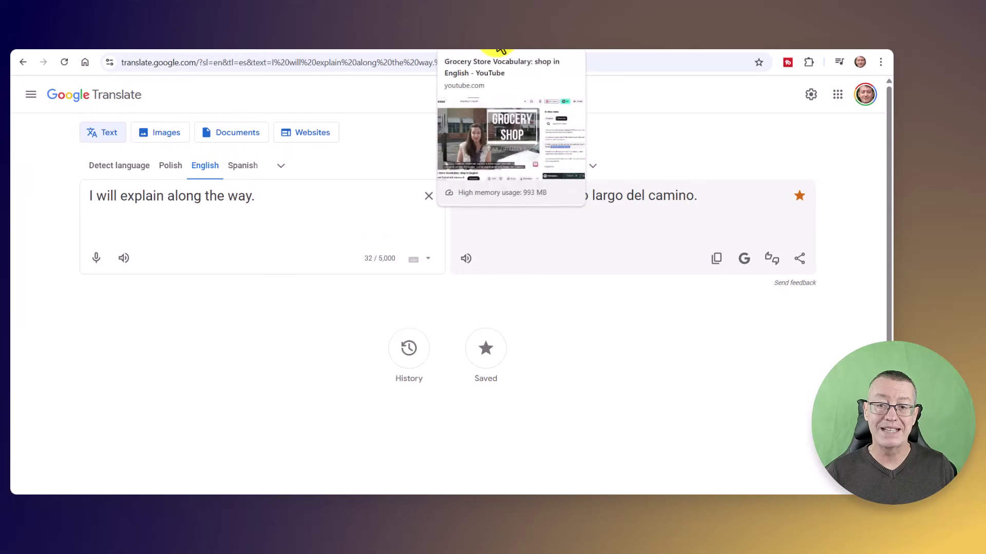
Step: Switch to the YouTube video and look up the auto-translate languages available for its subtitles
left_click(499, 47)
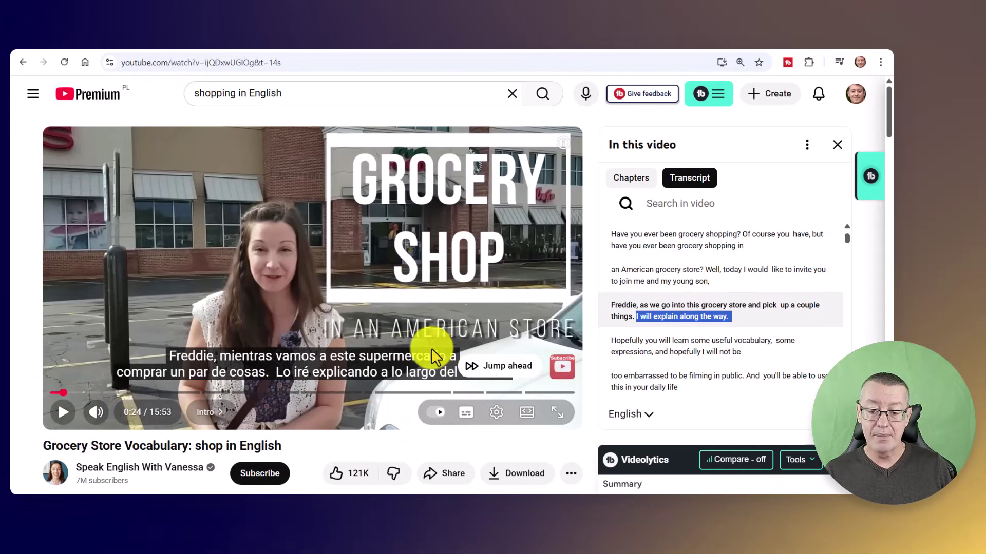
left_click(496, 412)
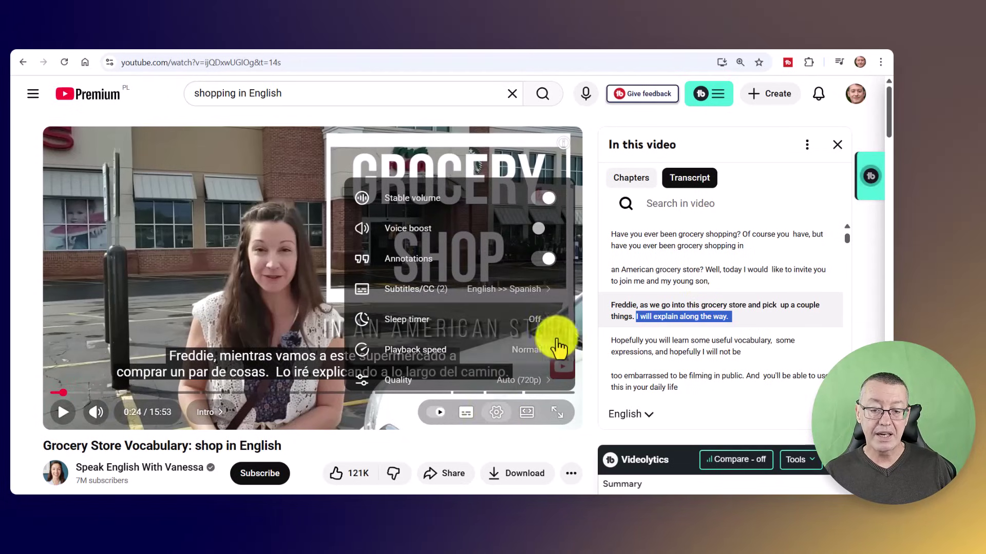
key("Escape")
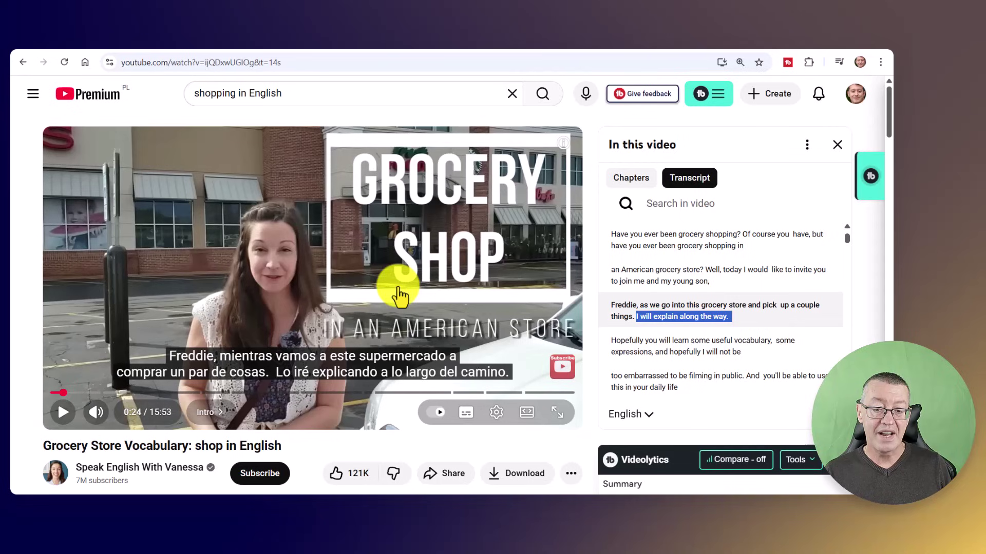
left_click(496, 413)
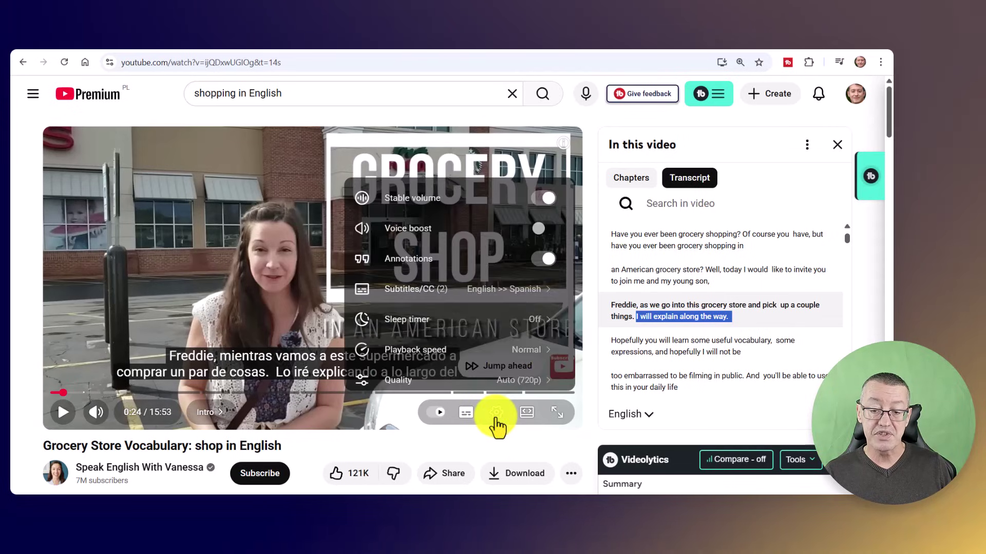
left_click(523, 288)
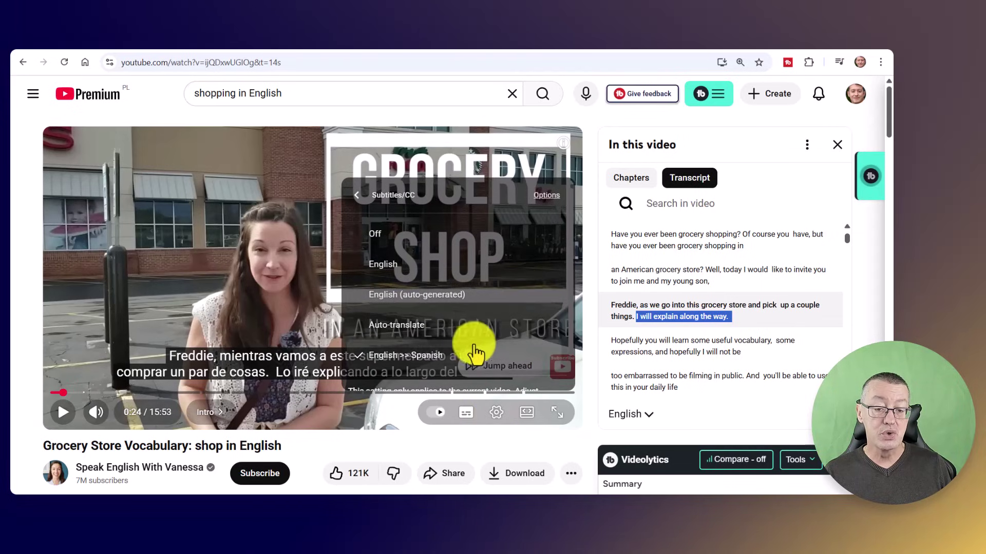
left_click(393, 324)
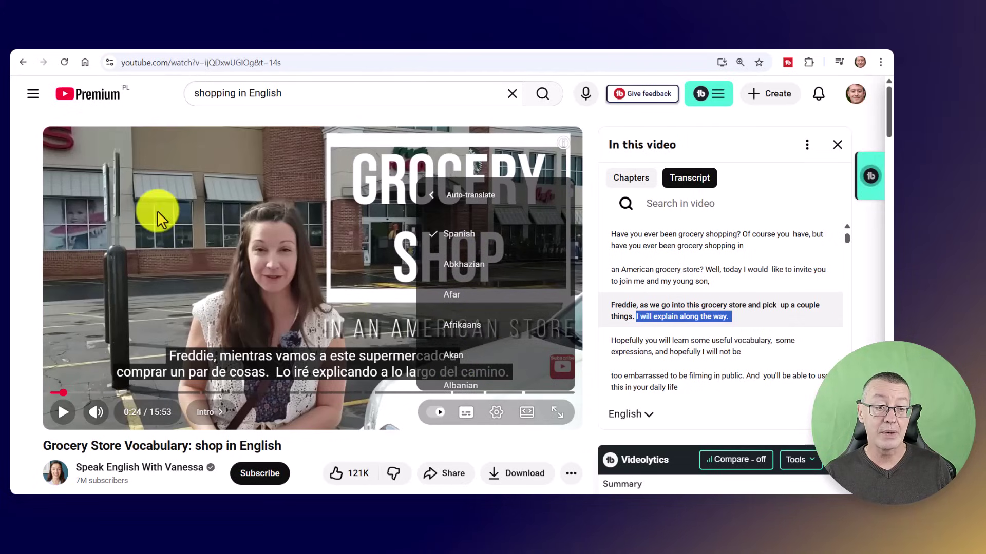
left_click(152, 197)
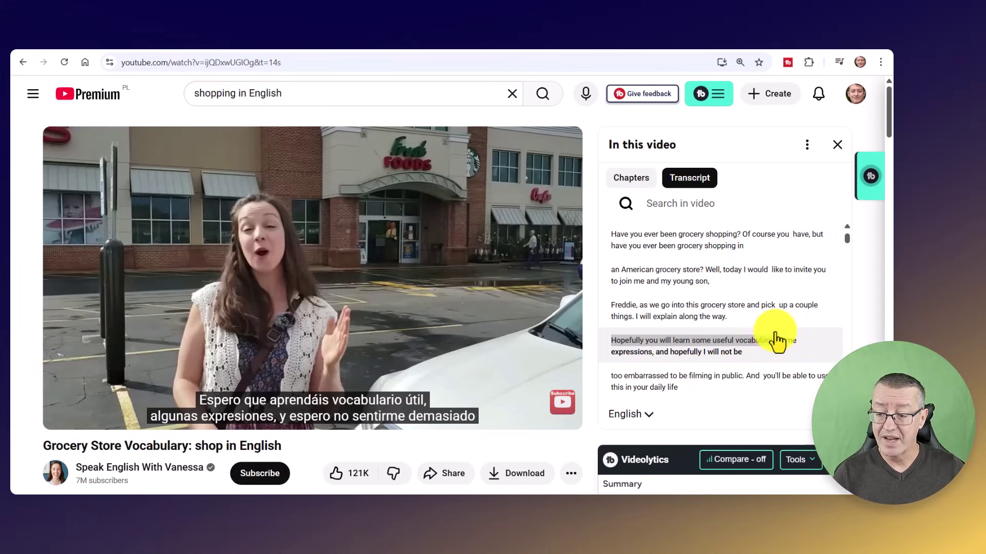
Step: Copy the phrase "Hopefully you will learn some useful vocabulary," from the video transcript and switch to Google Translate
mouse_move(776, 340)
left_mouse_down()
mouse_move(656, 326)
mouse_move(607, 346)
mouse_move(776, 354)
left_mouse_up()
key("ctrl+c")
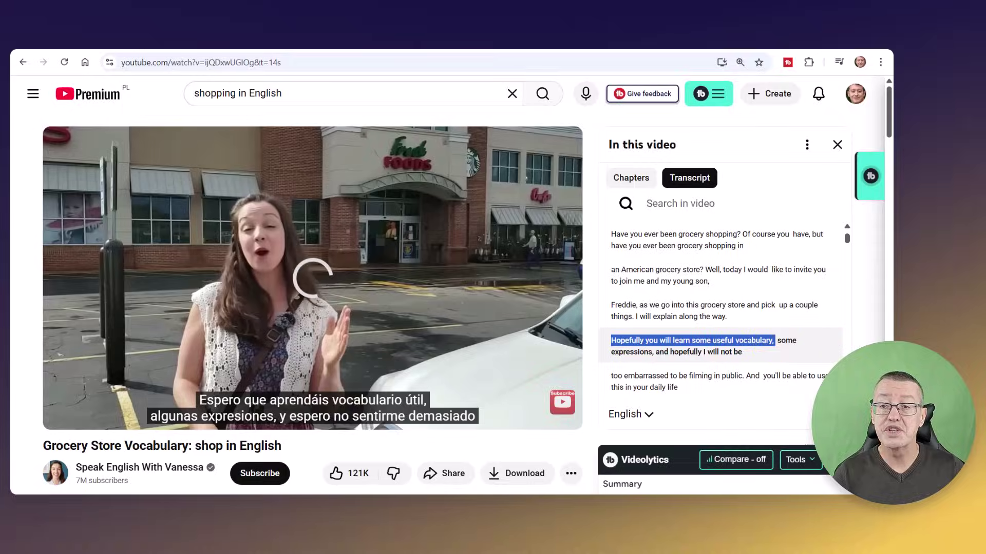
left_click(642, 35)
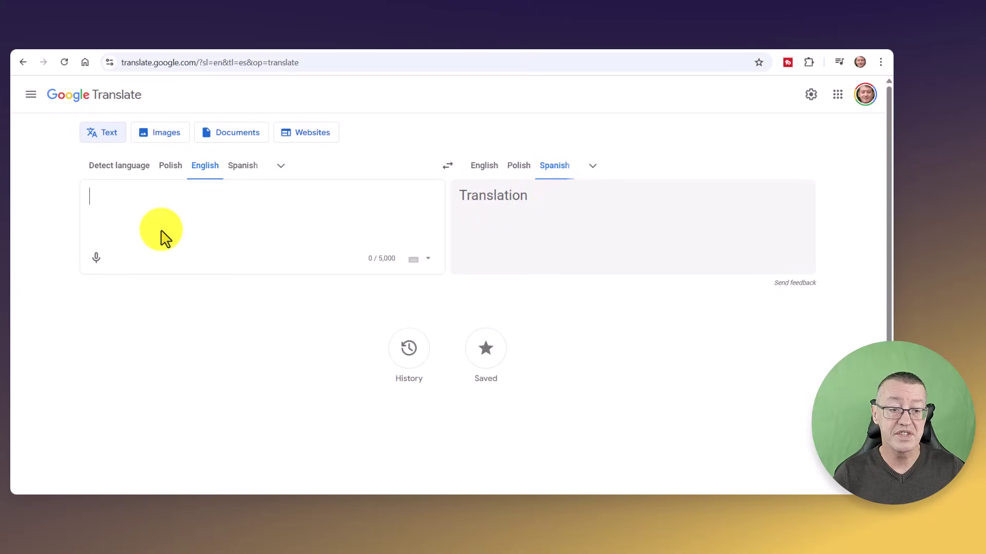
Step: Translate the copied phrase from English to Spanish, listen to its English pronunciation and save the translation
left_click(591, 174)
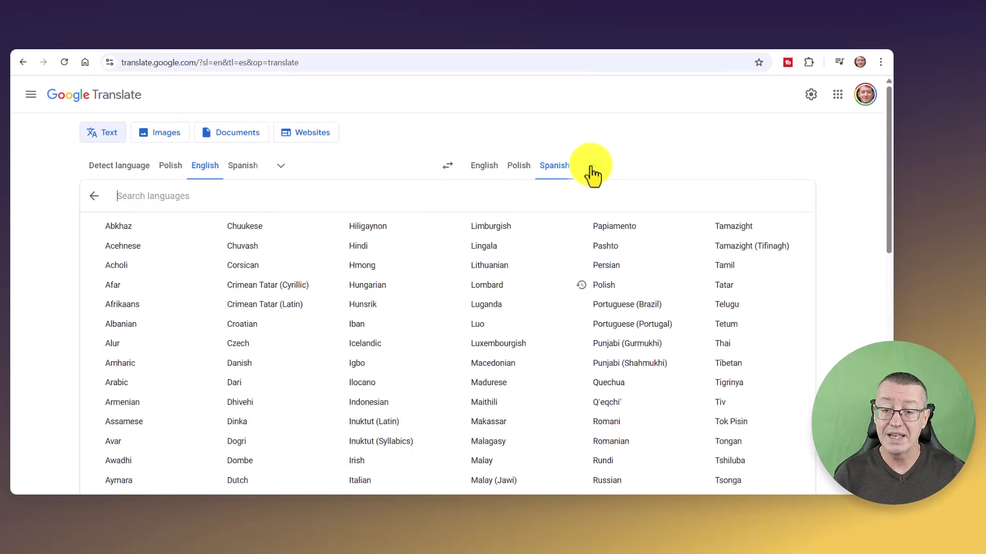
left_click(593, 174)
left_click(235, 200)
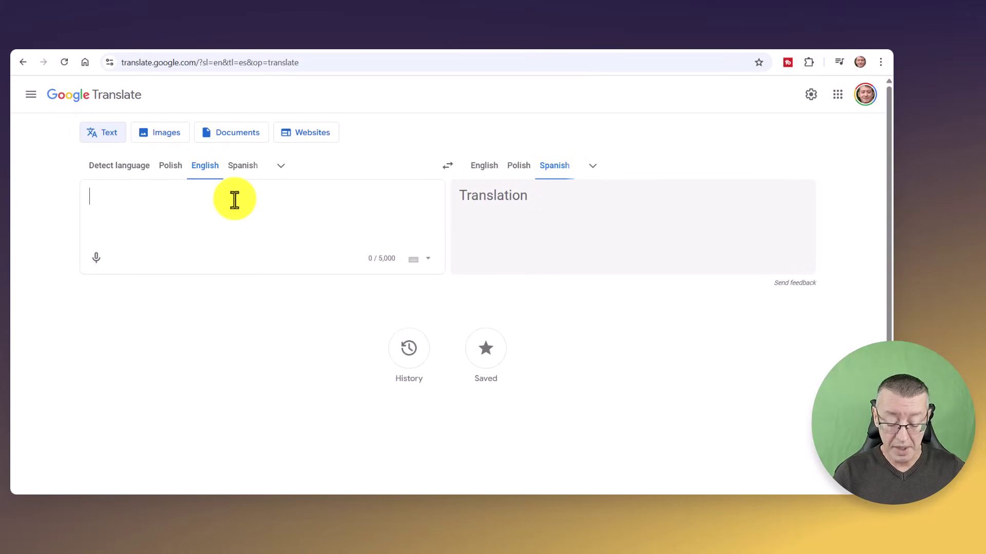
key("ctrl+v")
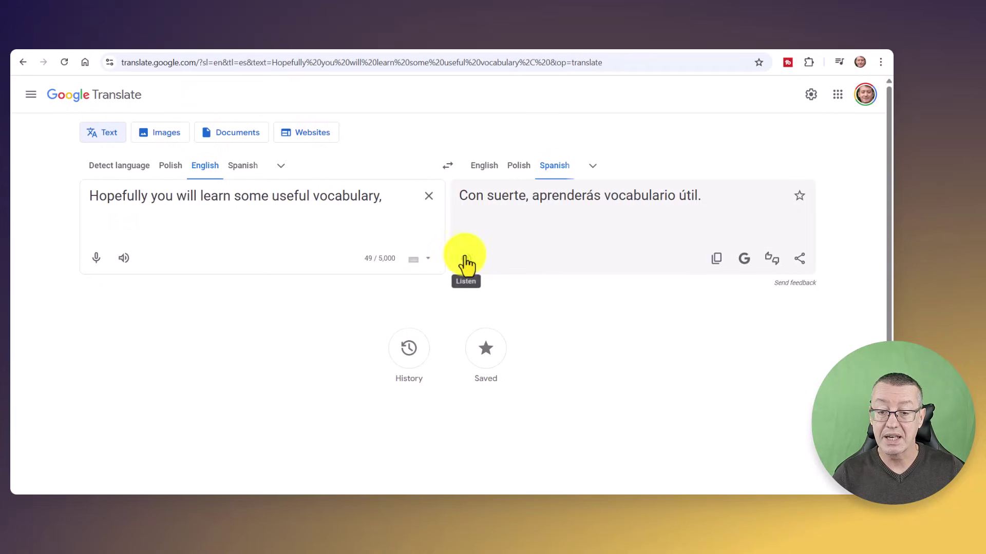
left_click(123, 260)
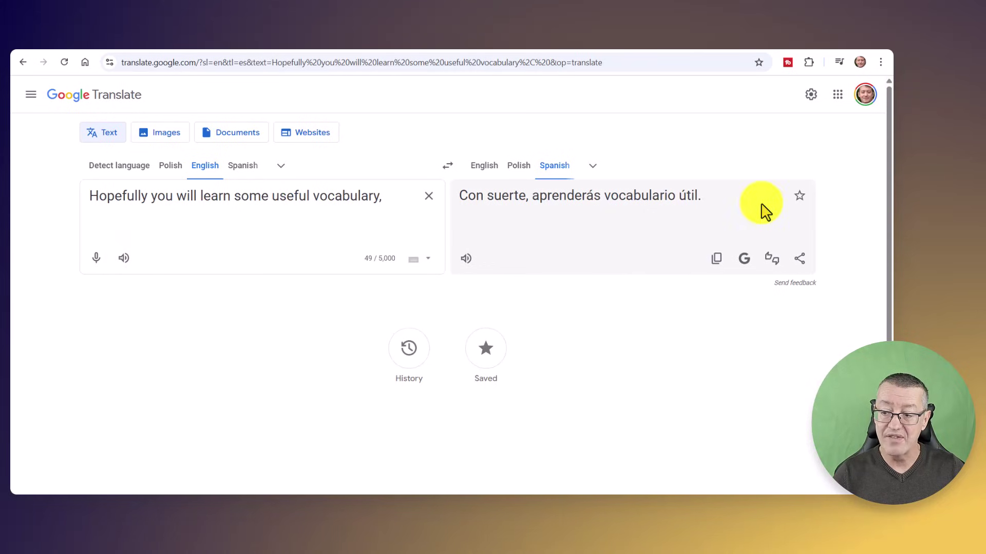
left_click(801, 200)
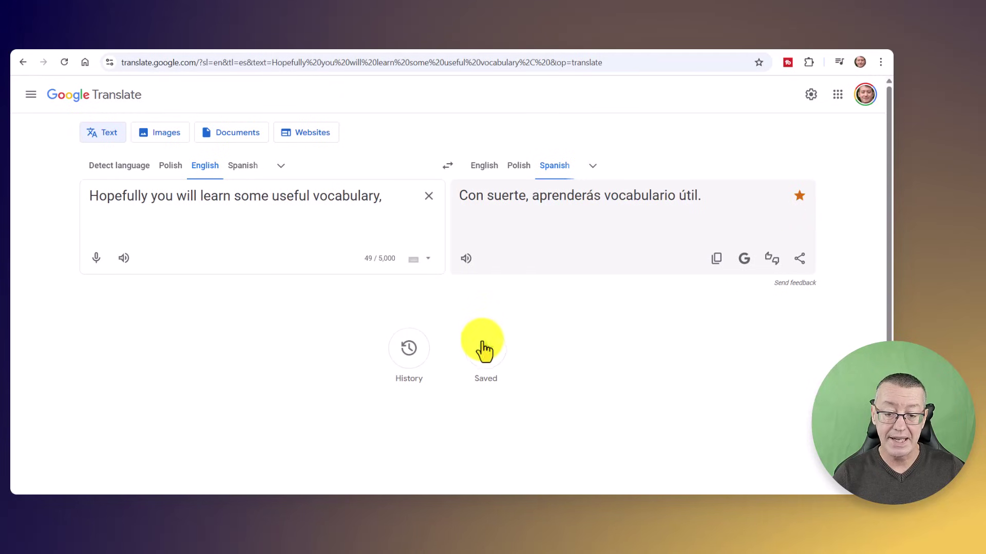
Step: Open the saved translations and look through the first ten phrases
left_click(486, 351)
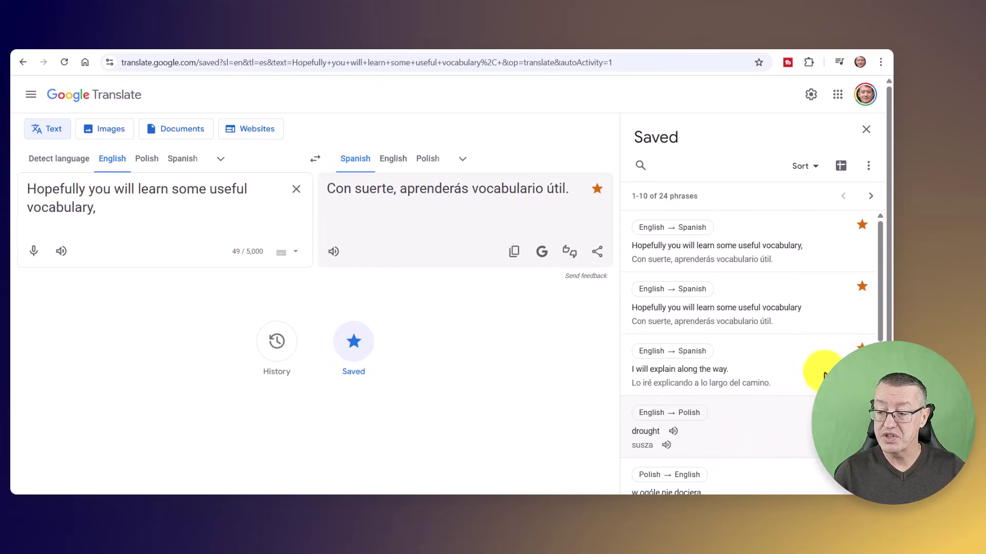
left_click_drag(880, 274, 884, 411)
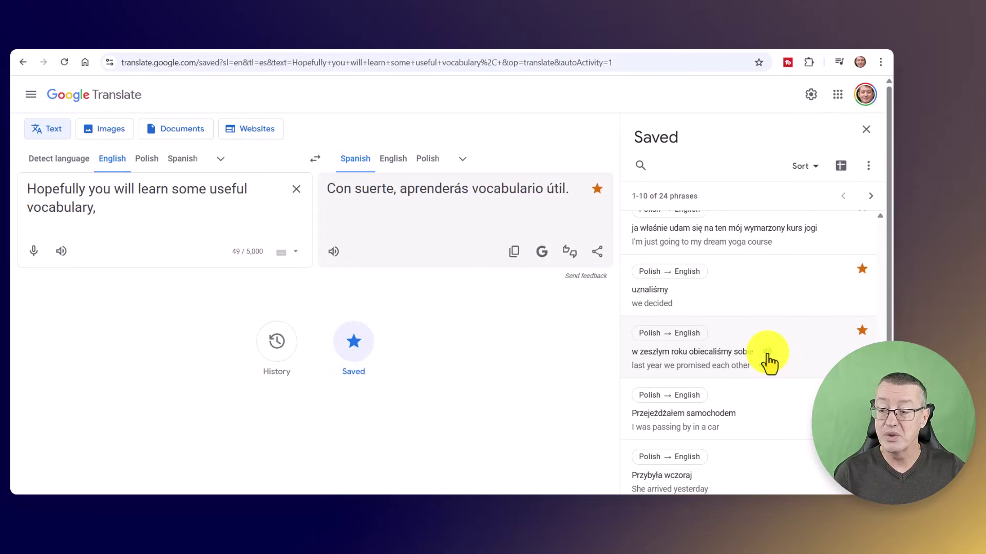
left_click_drag(874, 342, 875, 198)
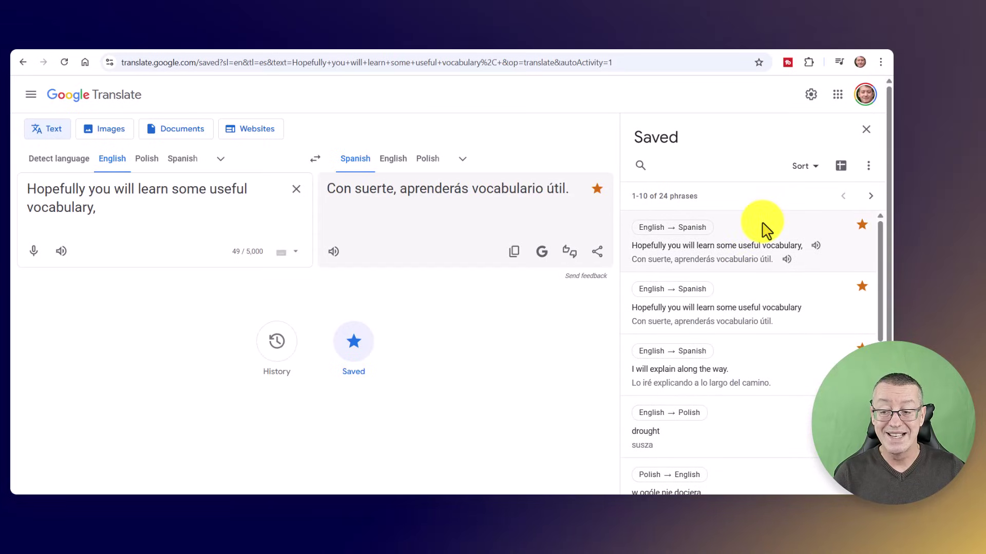
Step: Remove the two "Hopefully you will learn some useful vocabulary" entries, "I will explain along the way." and "drought" from the saved phrases
left_click(863, 227)
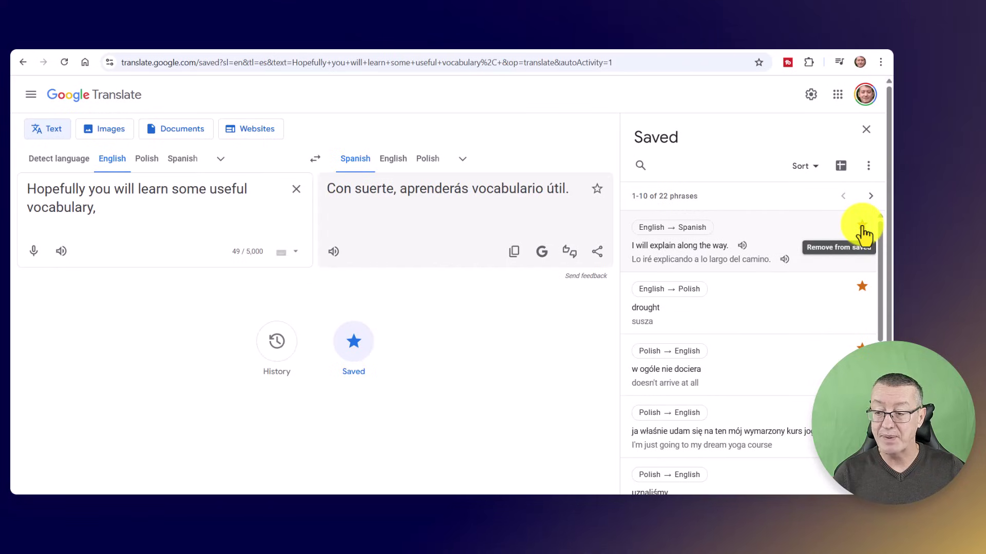
left_click(863, 230)
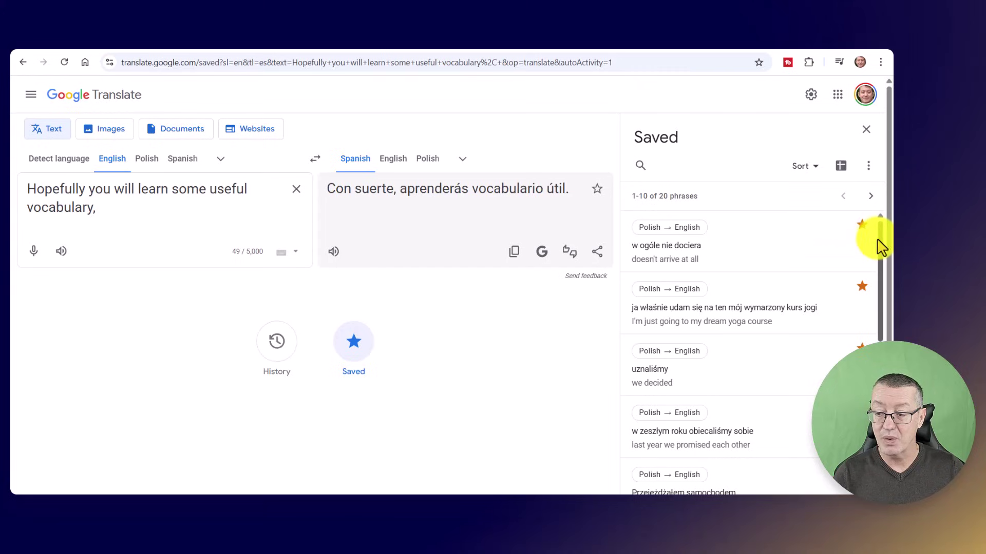
scroll(876, 254, "down", 1)
scroll(879, 264, "down", 5)
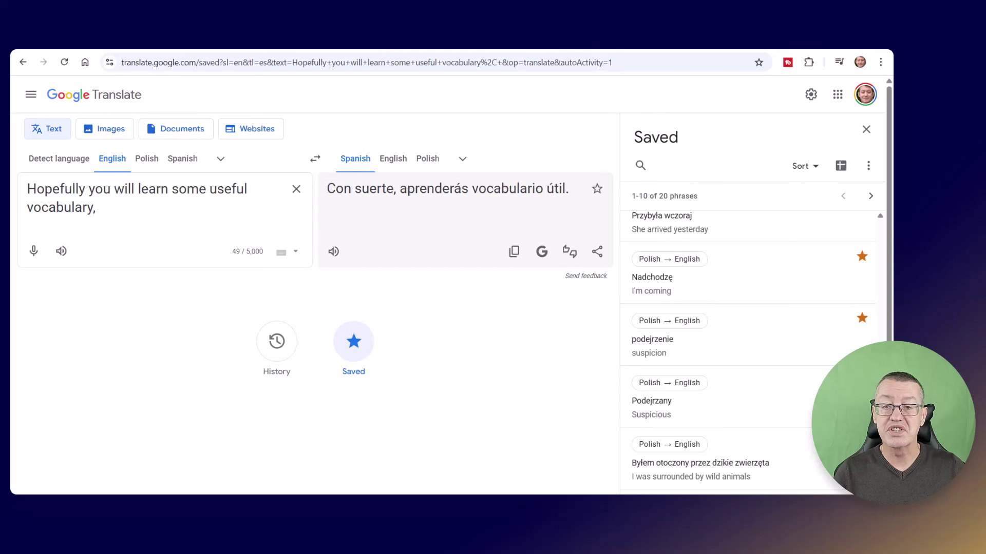
Step: Switch to the YouTube video and copy the question "Have you ever been grocery shopping?" from its transcript
left_click(521, 46)
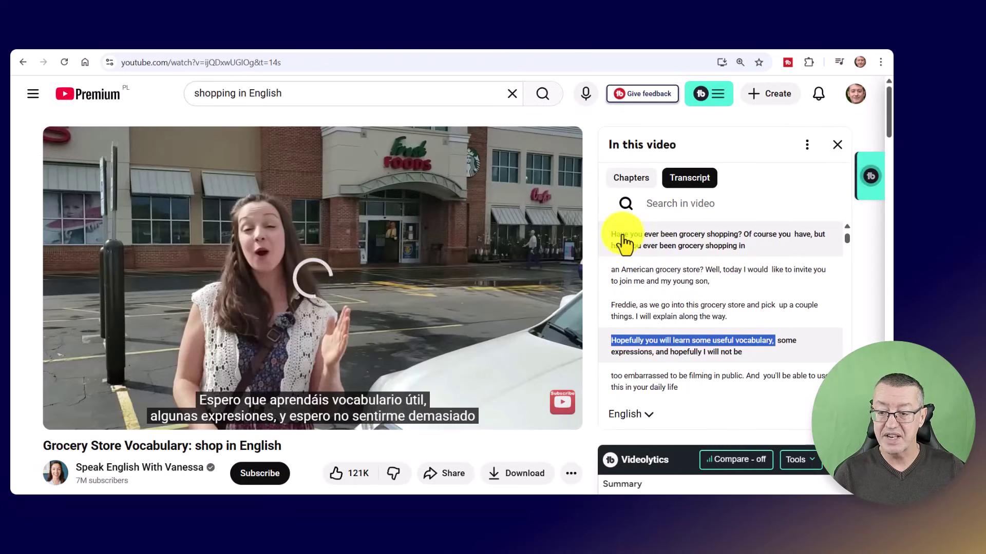
left_click_drag(625, 241, 743, 244)
key("ctrl+c")
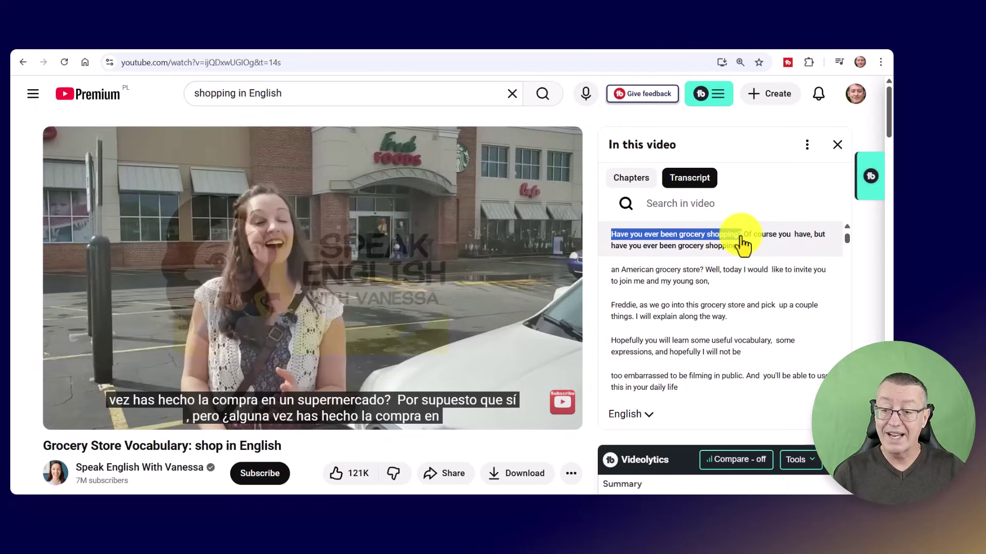
right_click(714, 232)
left_click(519, 249)
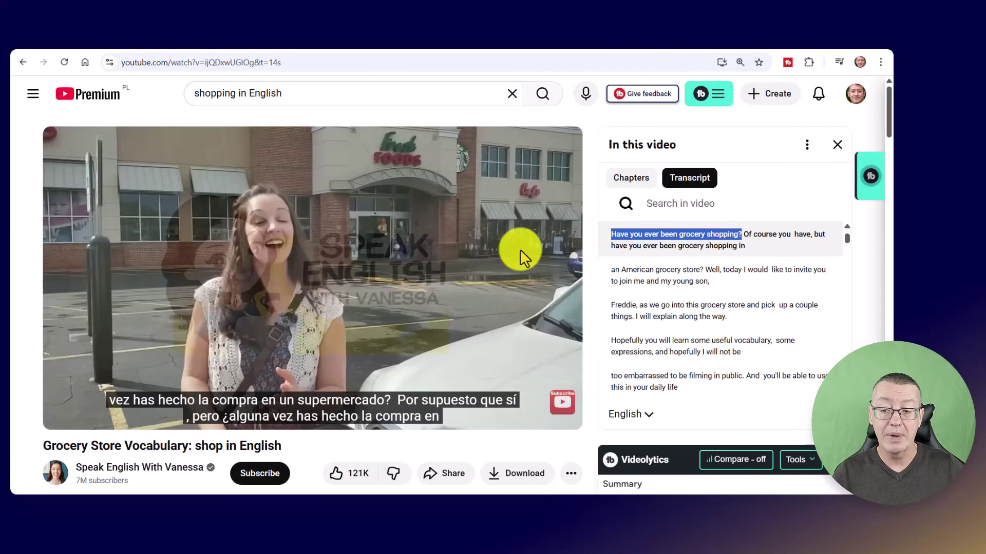
Step: Switch to Google Translate and save the Spanish translation of "Hopefully you will learn some useful vocabulary," again
left_click(621, 52)
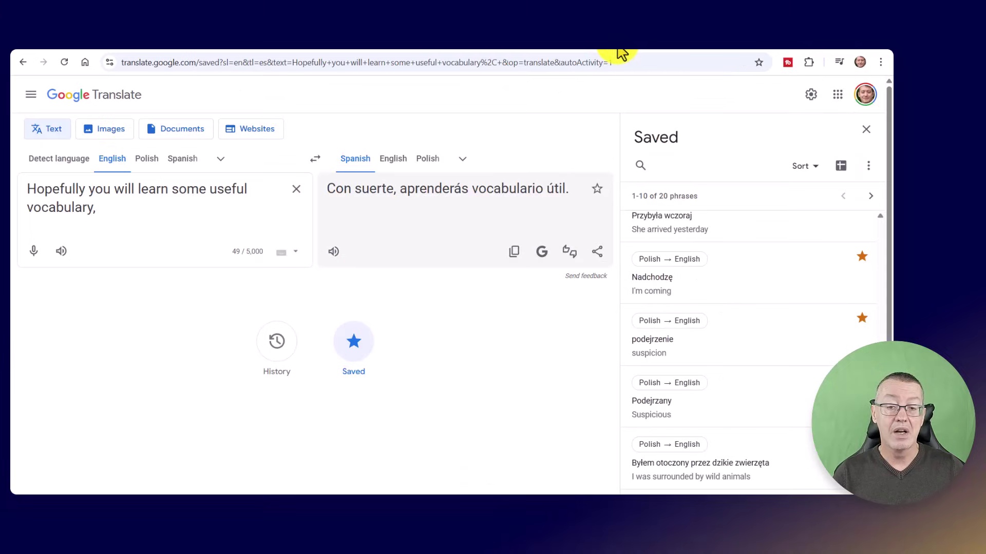
left_click(597, 190)
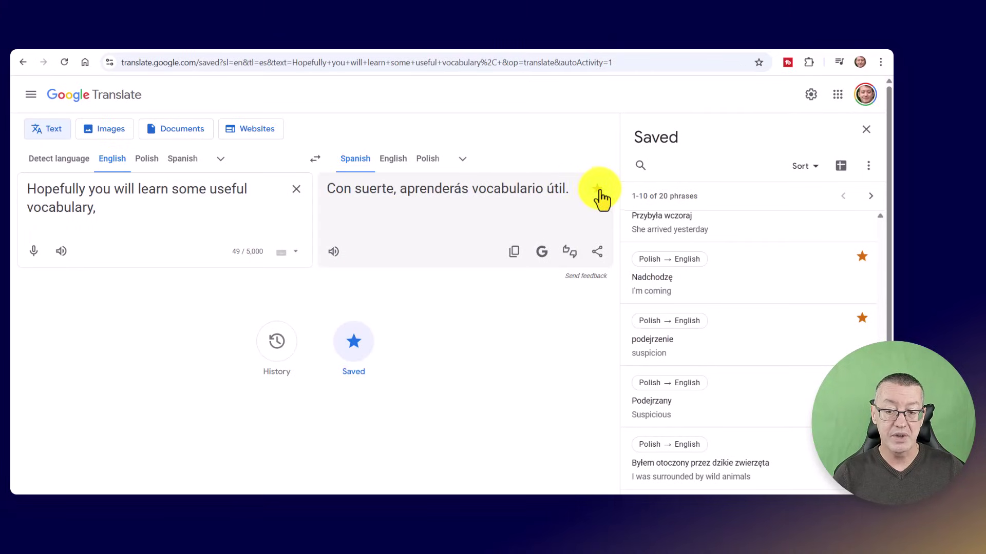
Step: Replace the source text with "Have you ever been grocery shopping?", save its Spanish translation and clear the source text
left_click(296, 190)
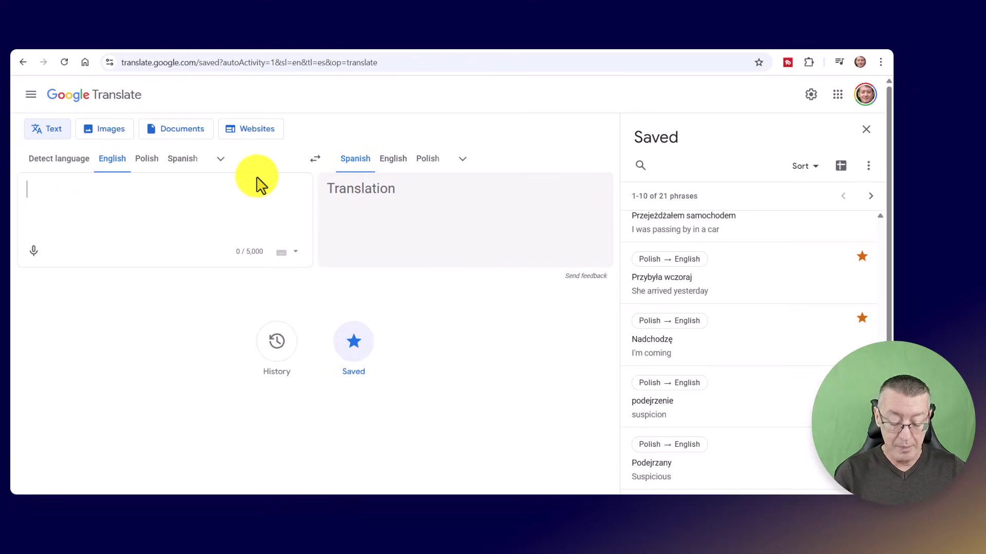
key("ctrl+v")
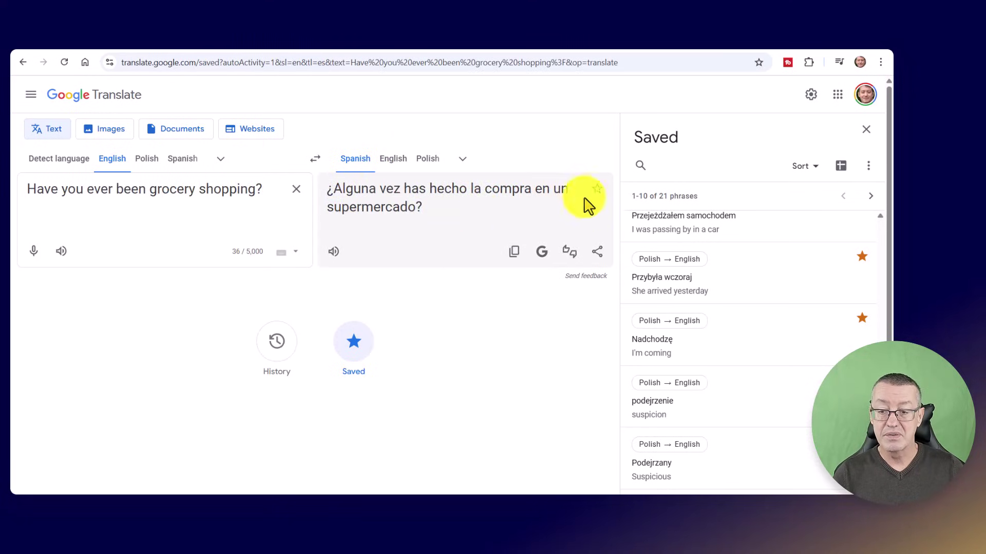
left_click(596, 190)
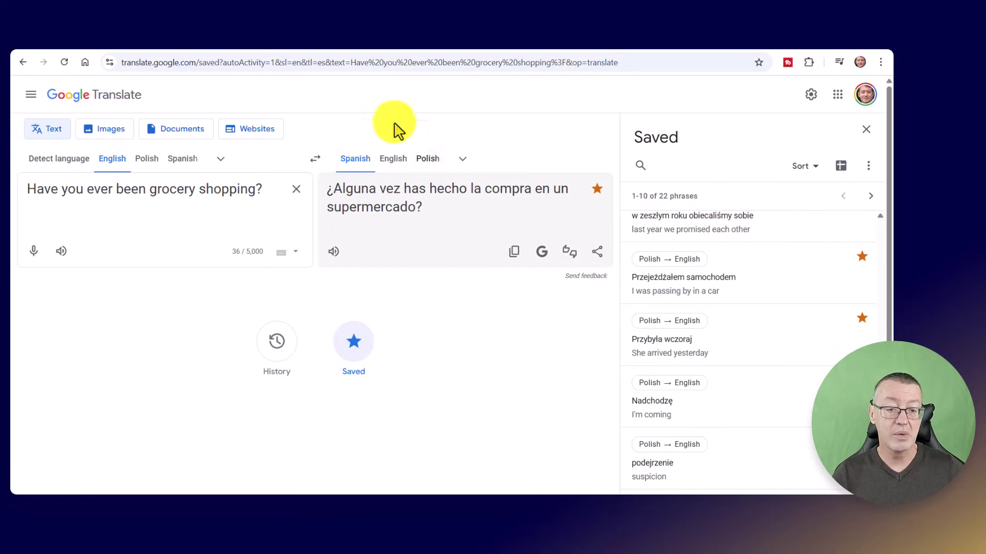
left_click(296, 189)
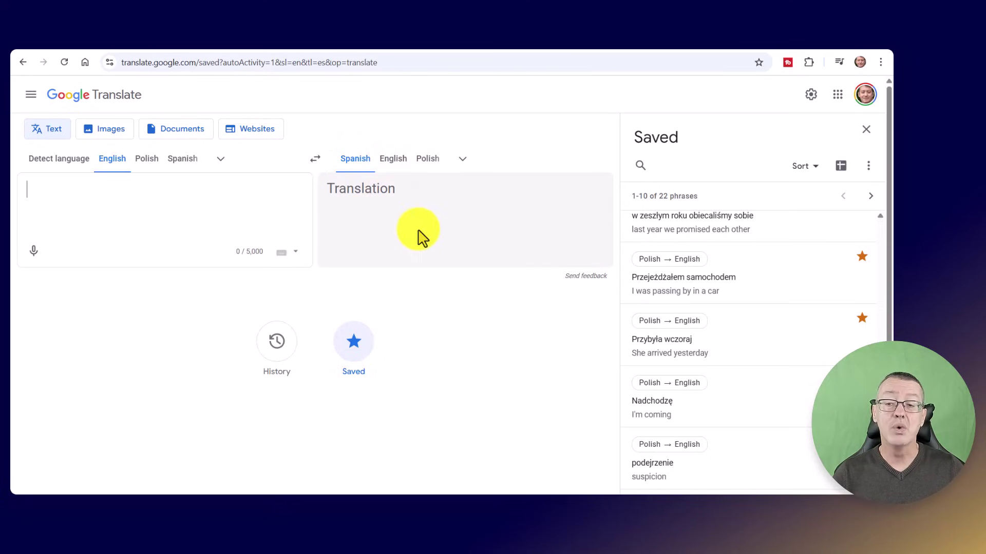
Step: Export the saved phrases to a Google Sheets spreadsheet and widen column C to fit the Polish phrases
left_click(868, 166)
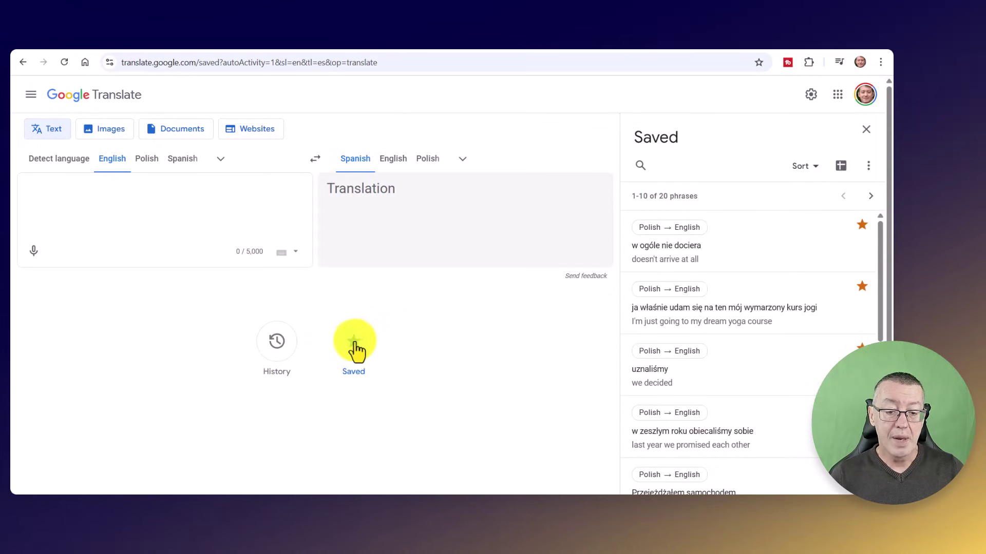
left_click(356, 350)
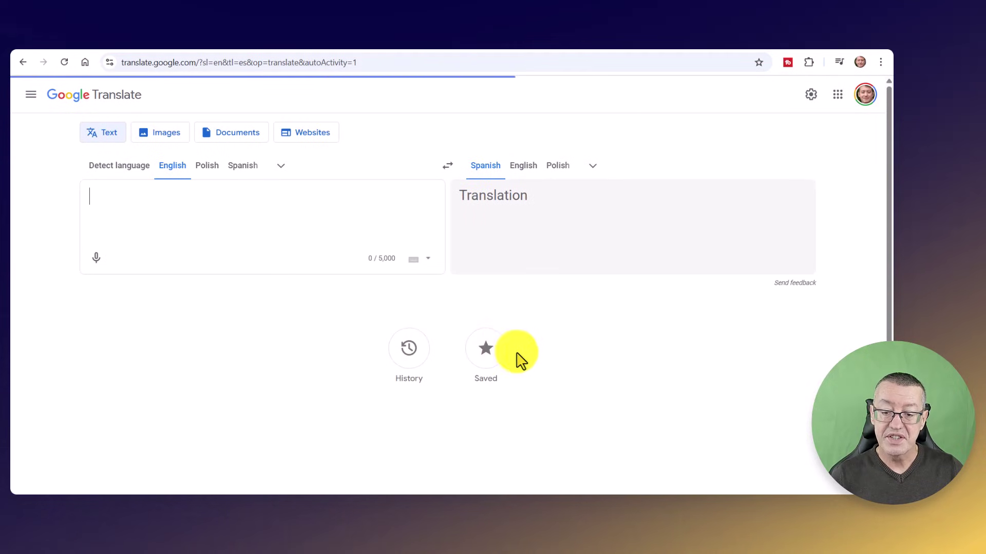
left_click(486, 358)
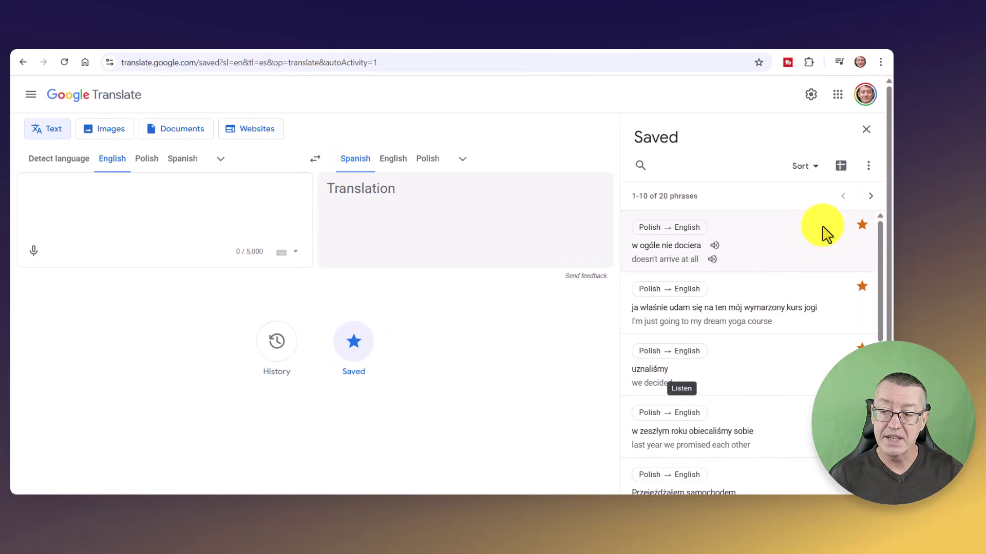
left_click(841, 170)
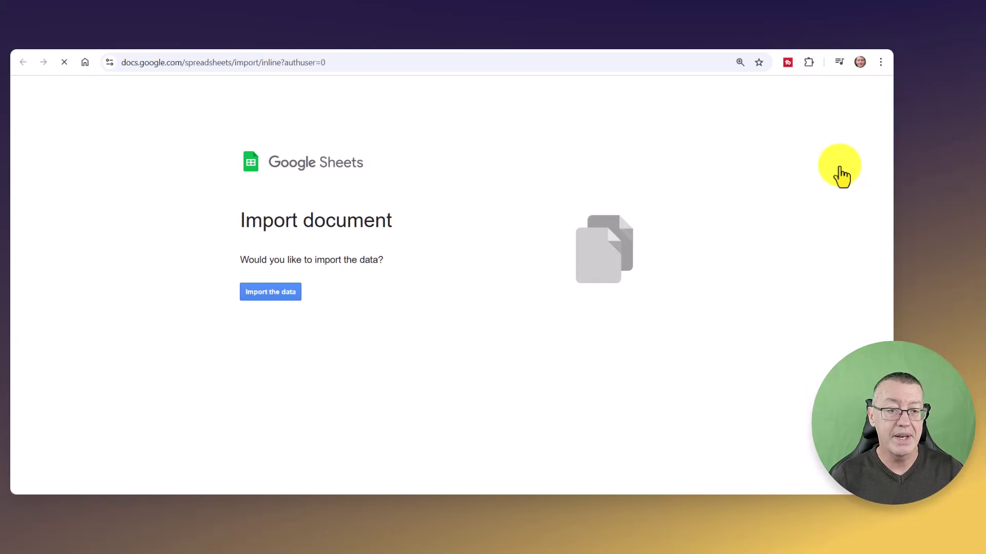
left_click(268, 291)
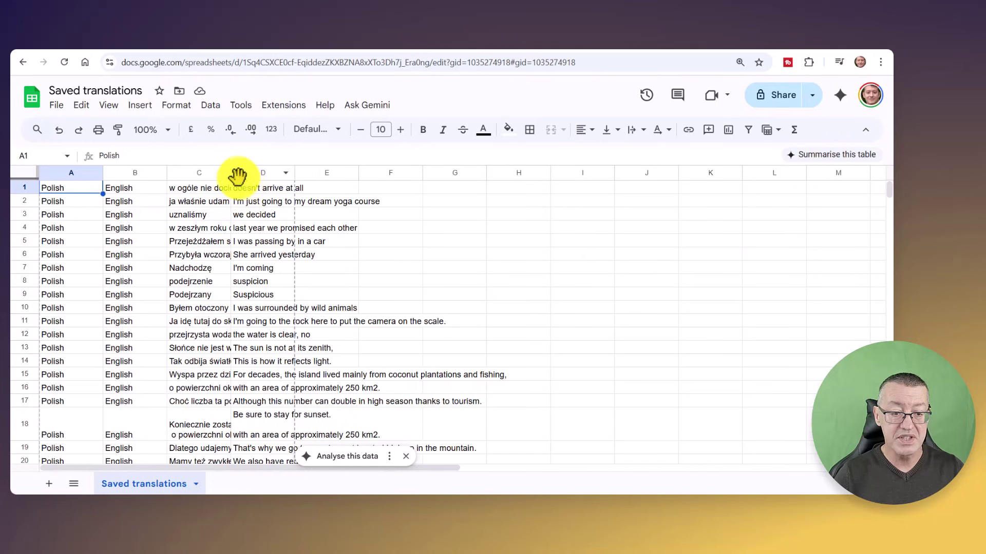
left_click_drag(231, 175, 417, 172)
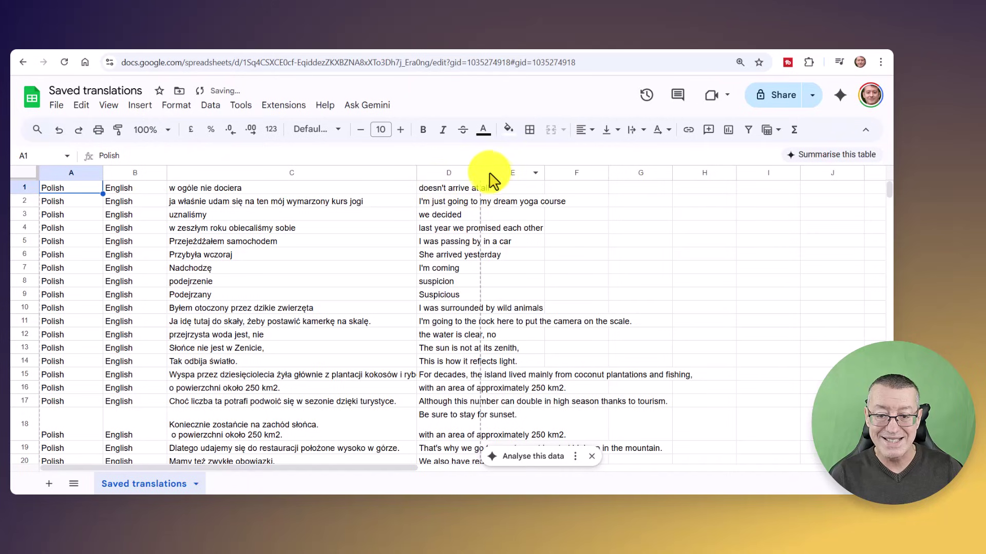
Step: Widen columns D and C so the English and Polish phrases fit on single lines
left_click_drag(480, 172, 786, 165)
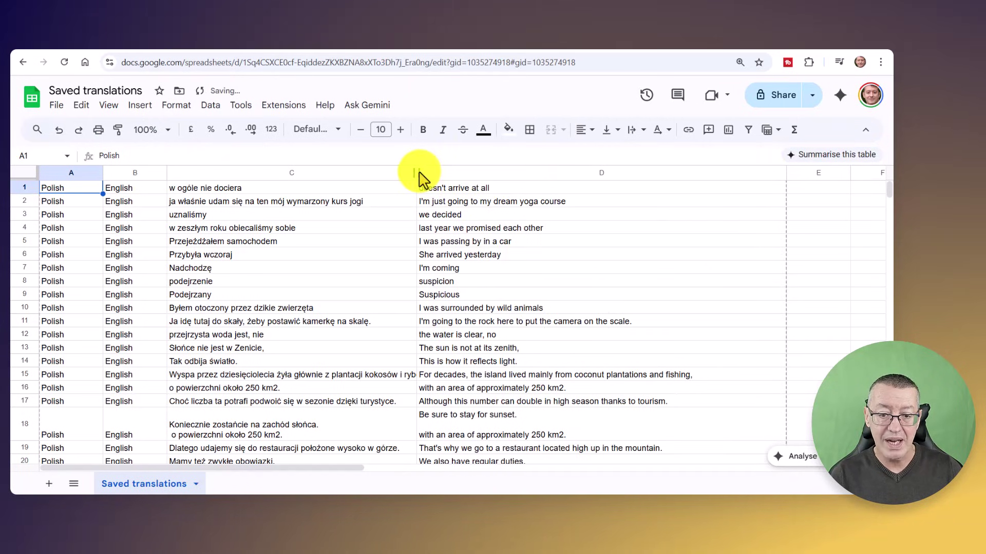
left_click_drag(417, 173, 471, 169)
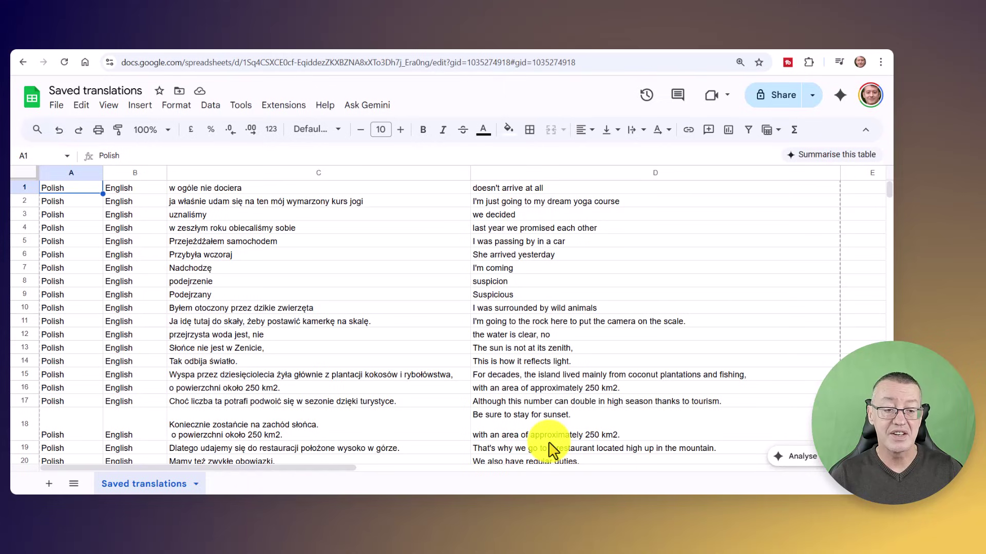
Step: Copy the Polish phrases and their English translations in cells C1:D9
left_click(204, 190)
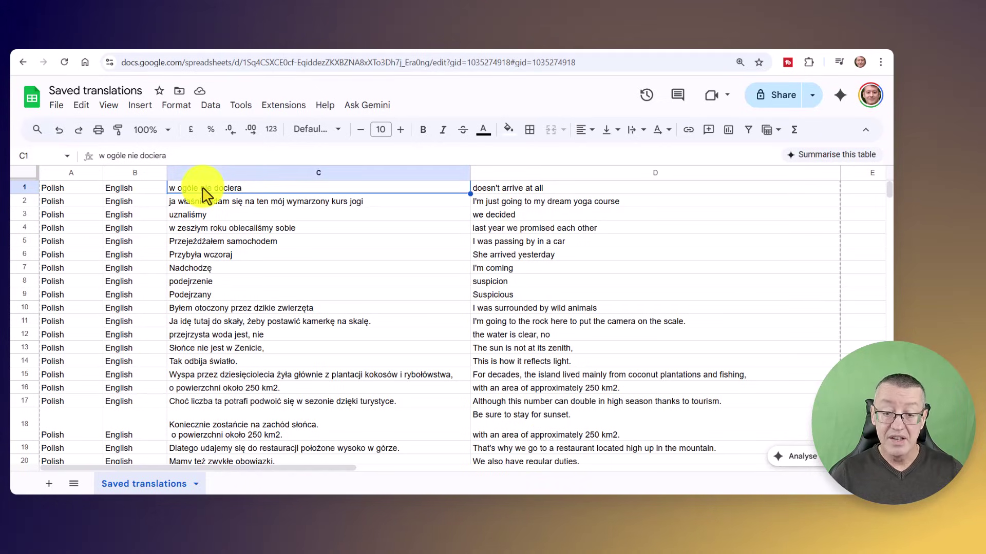
key("shift+Right")
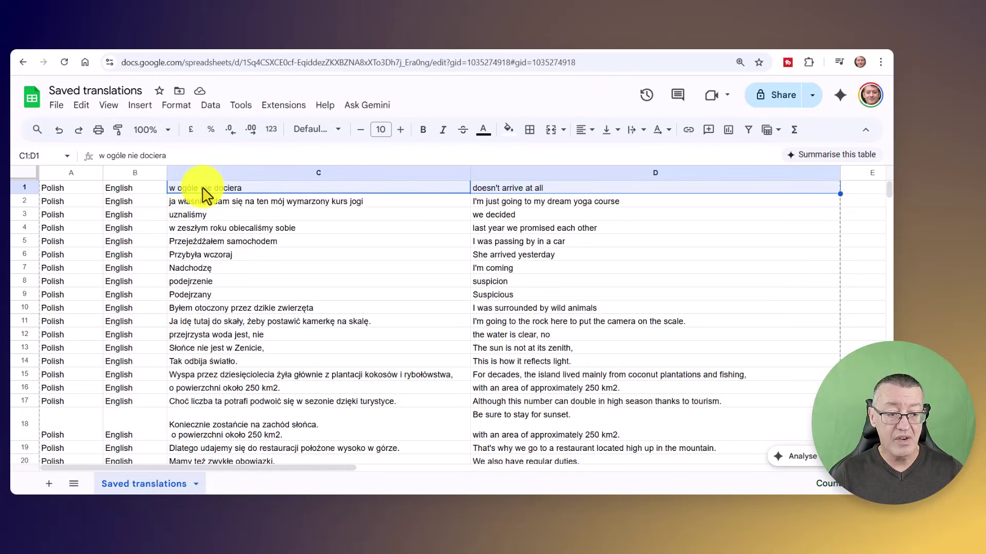
key("shift+Down")
key("shift+Down")
key("shift+Down")
key("shift+Down")
key("shift+Down")
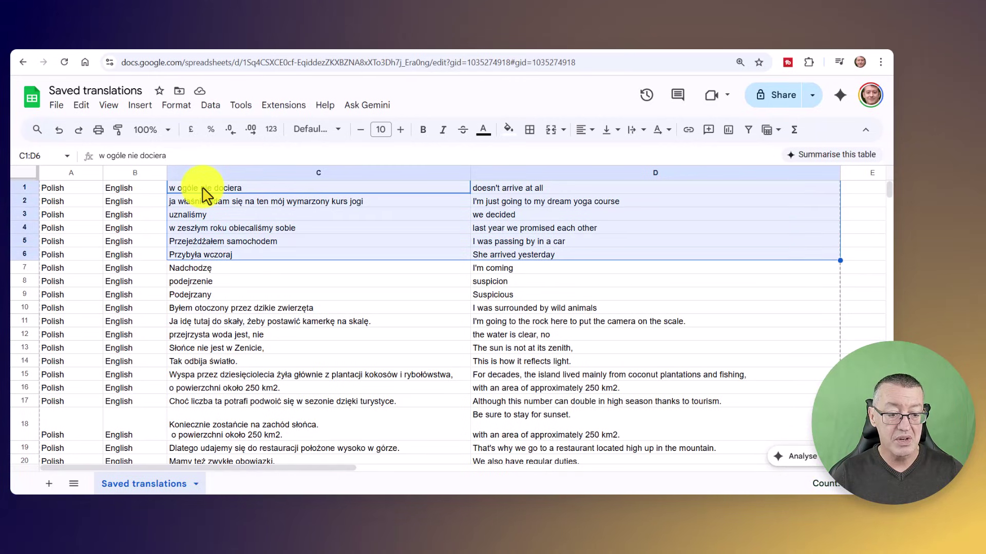
key("shift+Down")
key("shift+Down")
key("shift+Down")
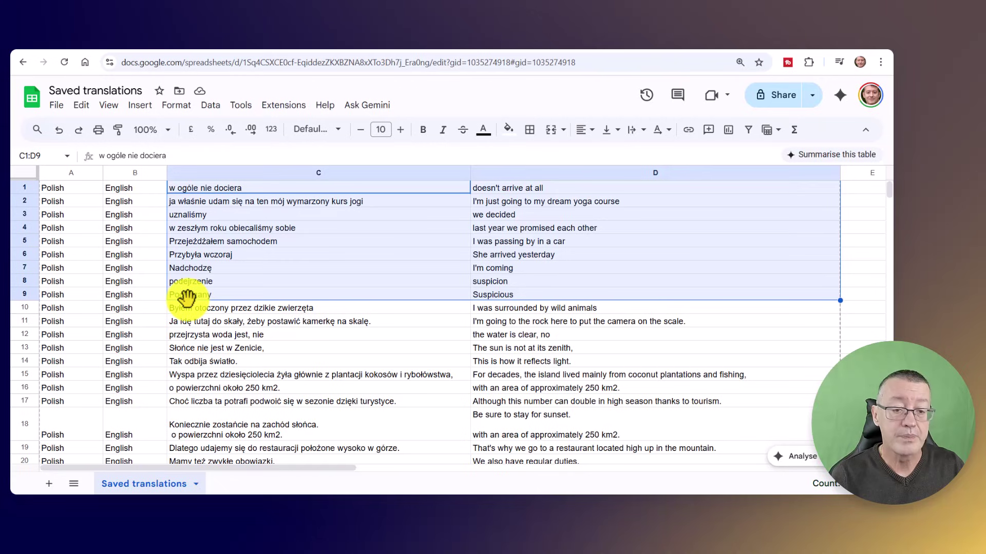
right_click(385, 235)
left_click(419, 163)
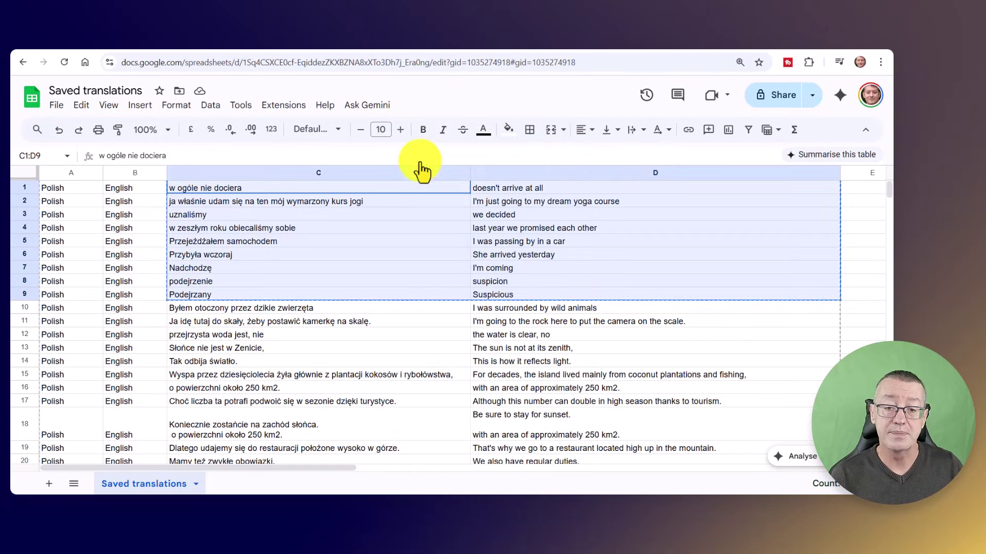
Step: Switch to Quizlet, start a new flashcard set and dismiss the Quizlet Plus offer
left_click(779, 48)
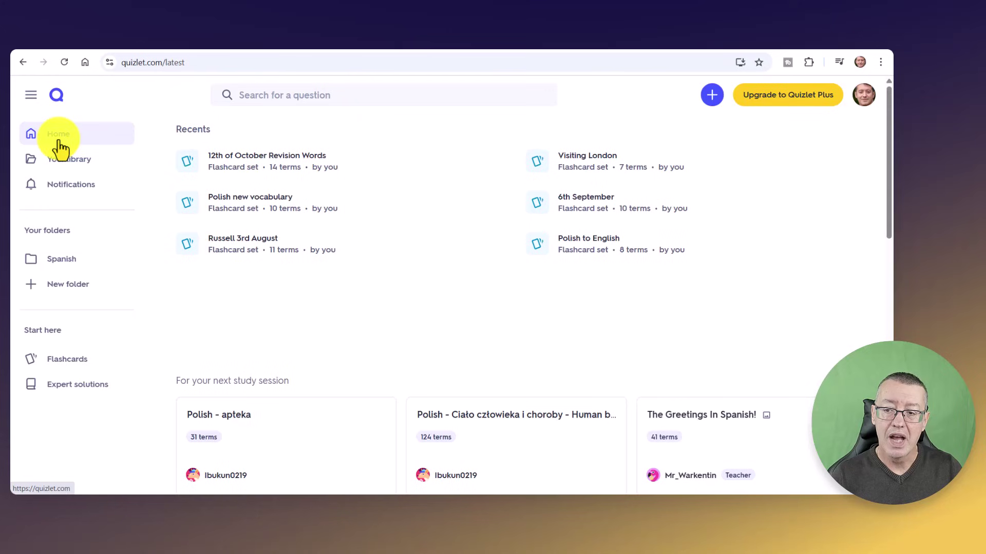
left_click(711, 95)
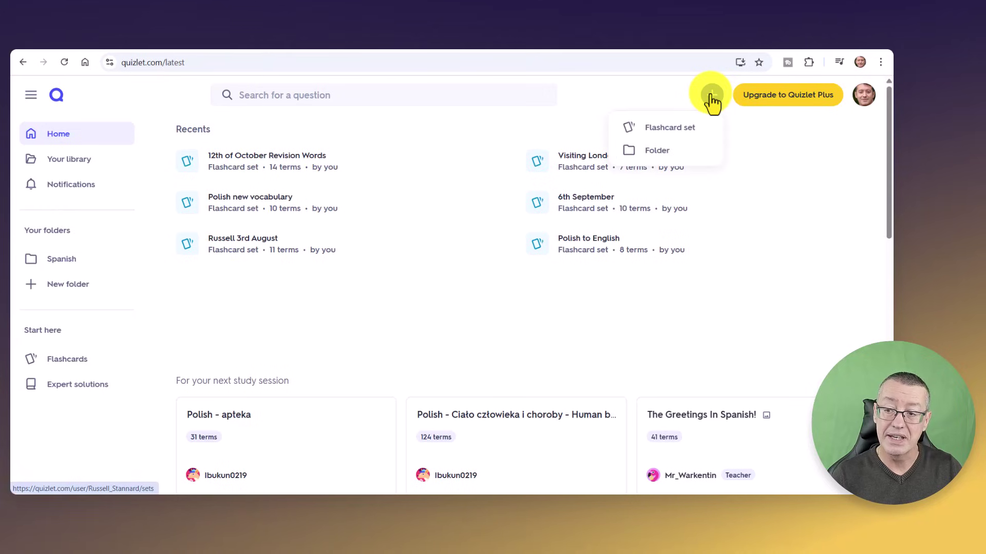
left_click(661, 137)
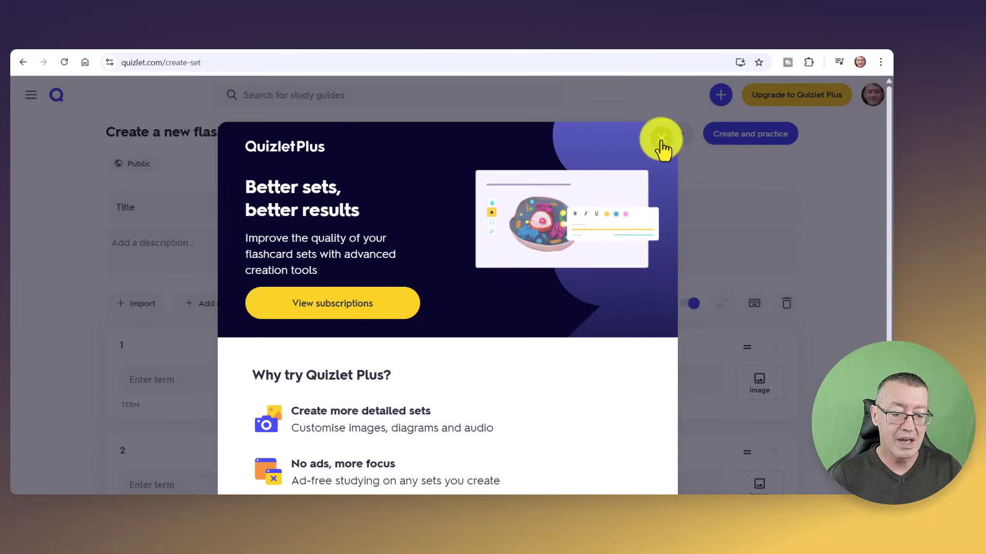
left_click(662, 138)
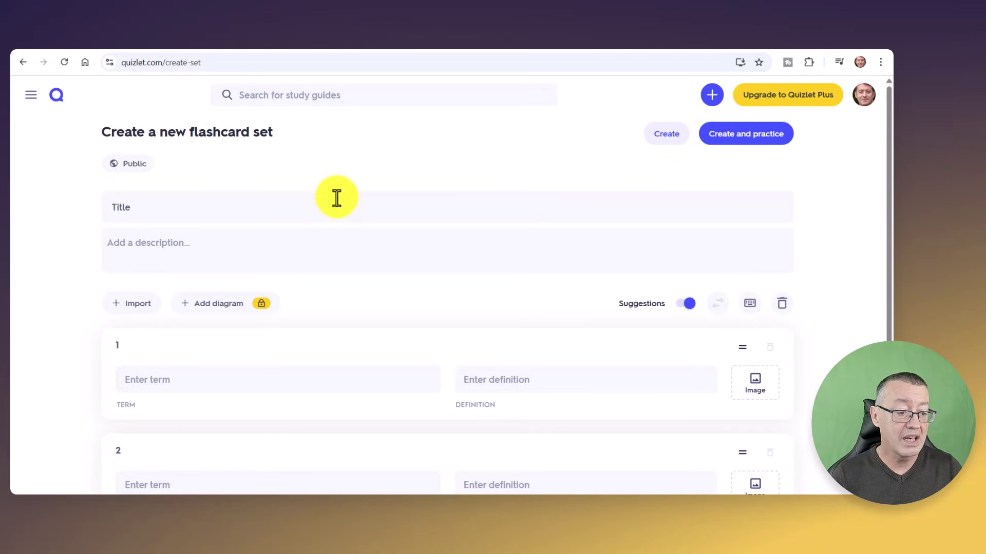
Step: Import the copied phrases as cards, with Tab between term and definition and New Line between cards
left_click(131, 308)
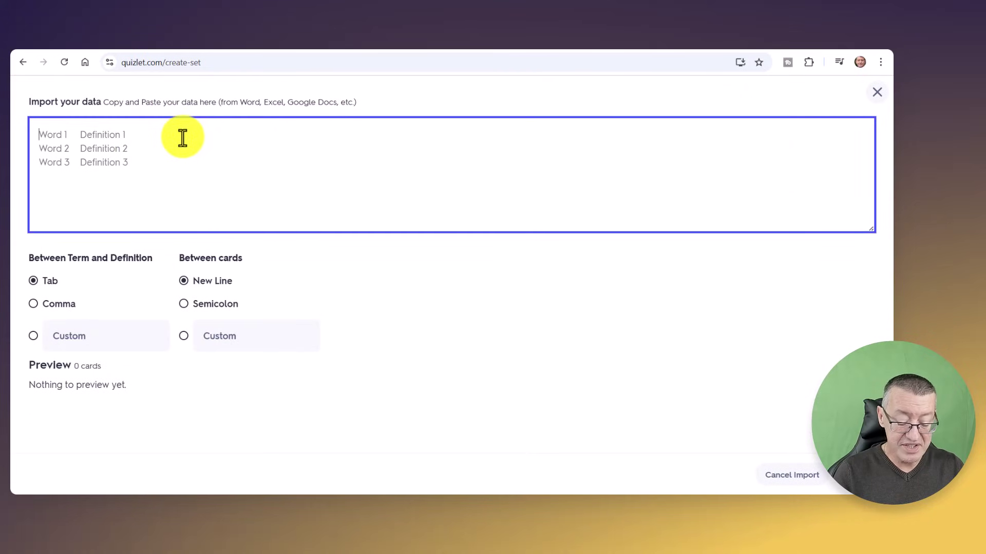
key("ctrl+v")
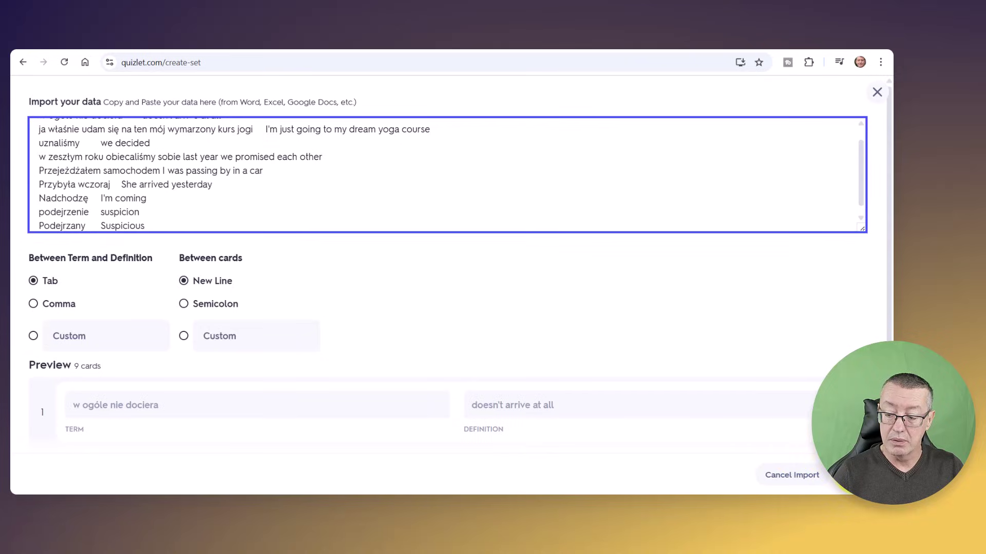
left_click(857, 475)
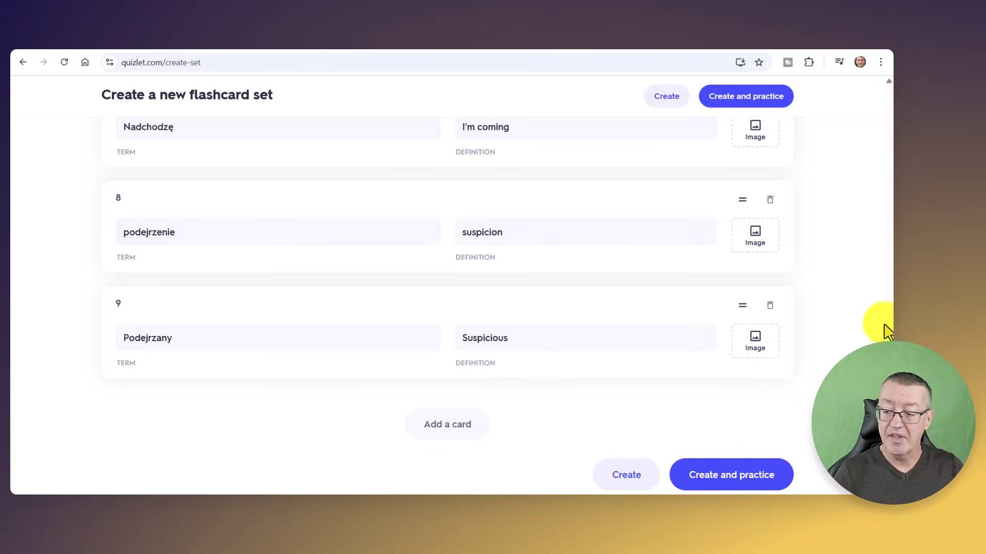
Step: Title the flashcard set "Difficult words in Polish November 25"
scroll(887, 262, "up", 9)
scroll(888, 261, "up", 7)
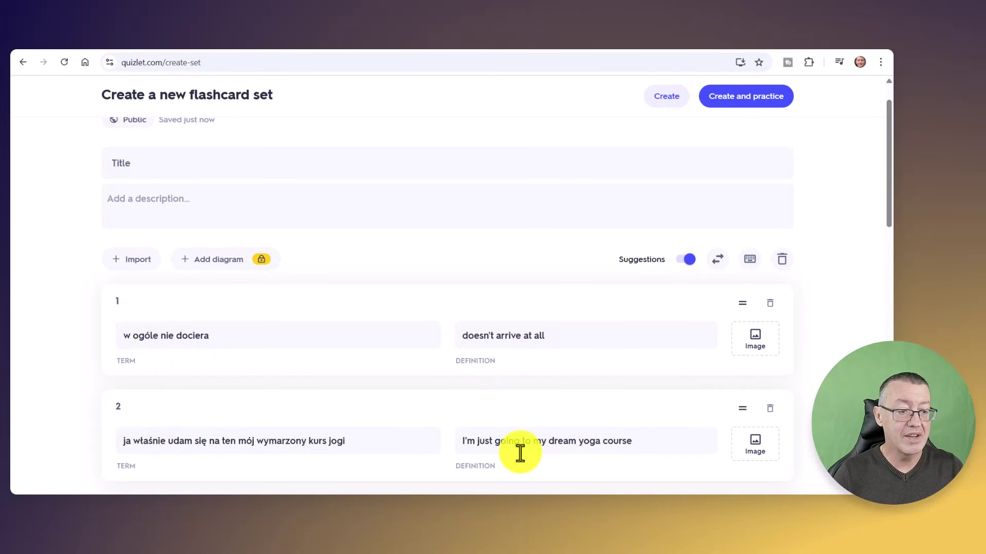
left_click(160, 163)
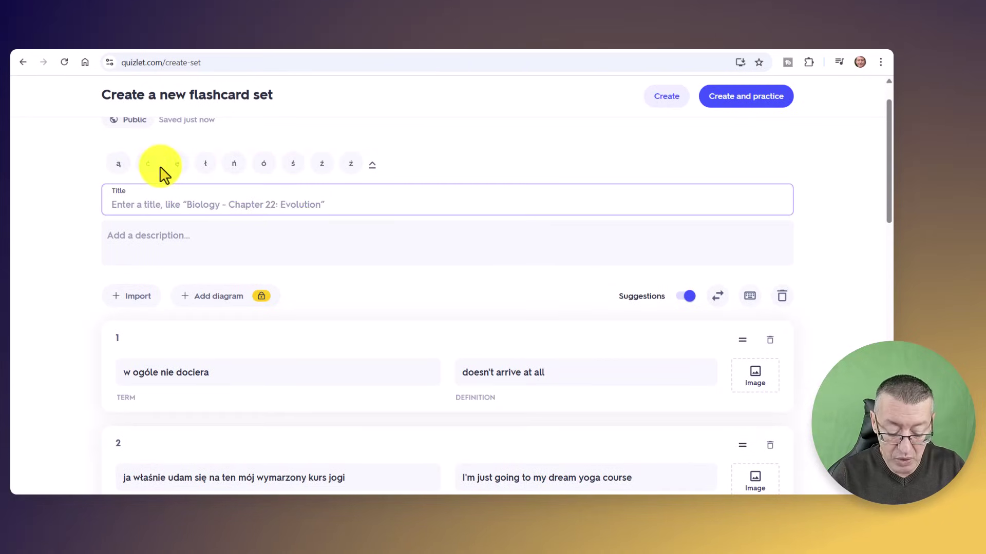
type("D")
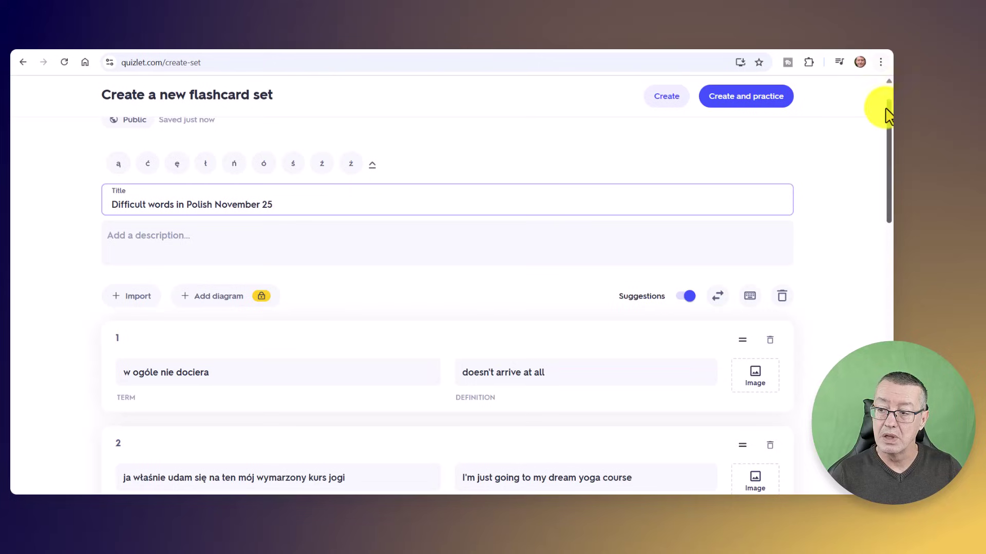
Step: Check the languages assigned to the first card's term and definition
left_click_drag(888, 110, 890, 145)
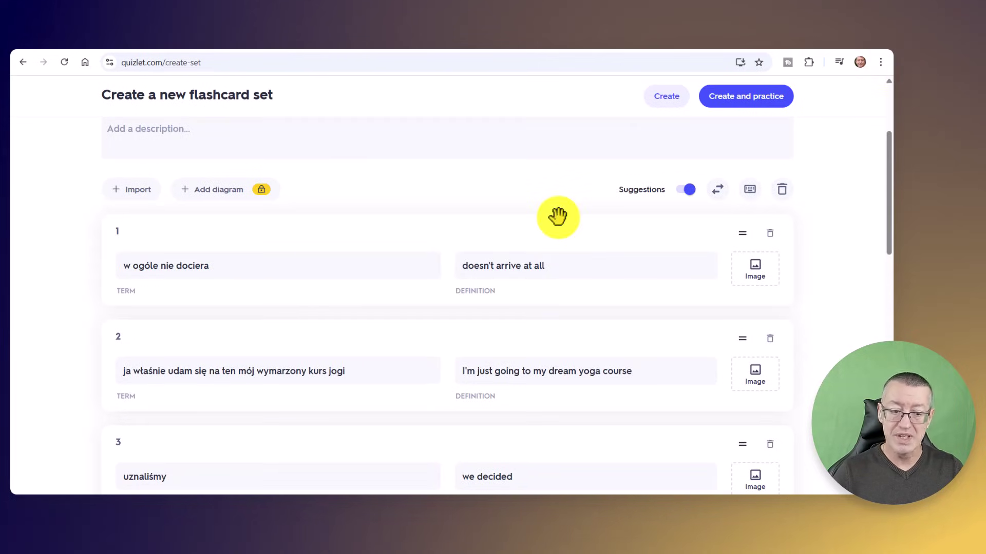
left_click(219, 267)
scroll(220, 266, "down", 1)
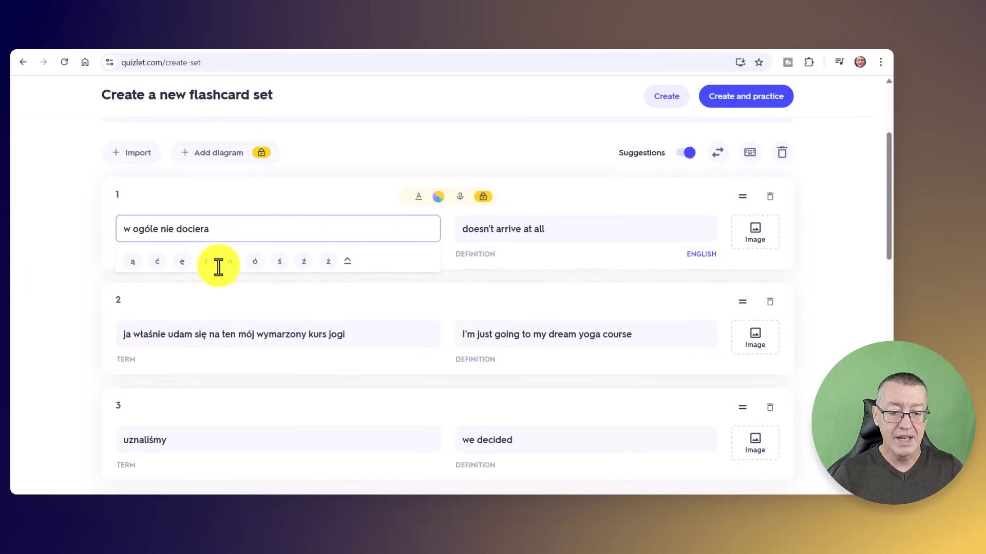
left_click(323, 180)
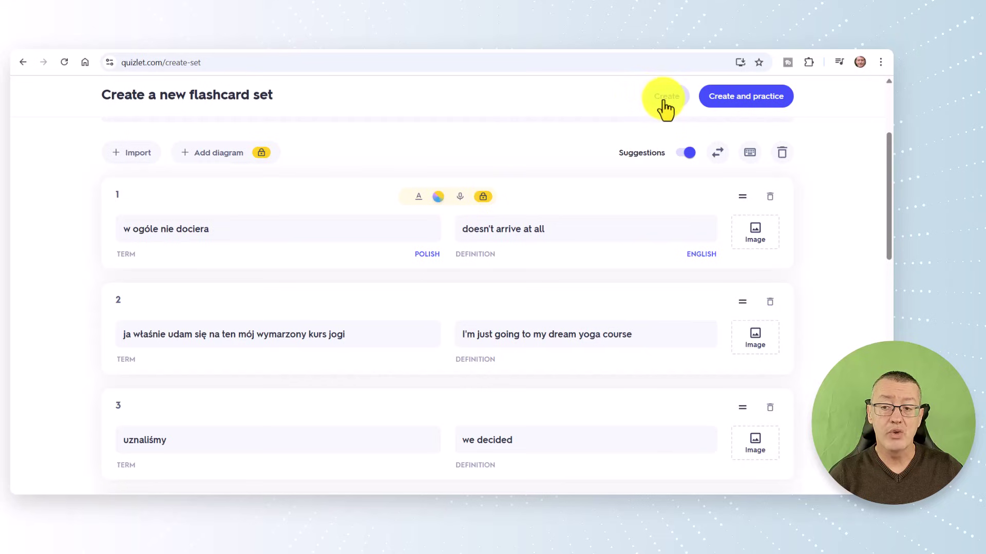
Step: Create the flashcard set, dismiss the sharing dialog and open the set in Flashcards mode
left_click(664, 100)
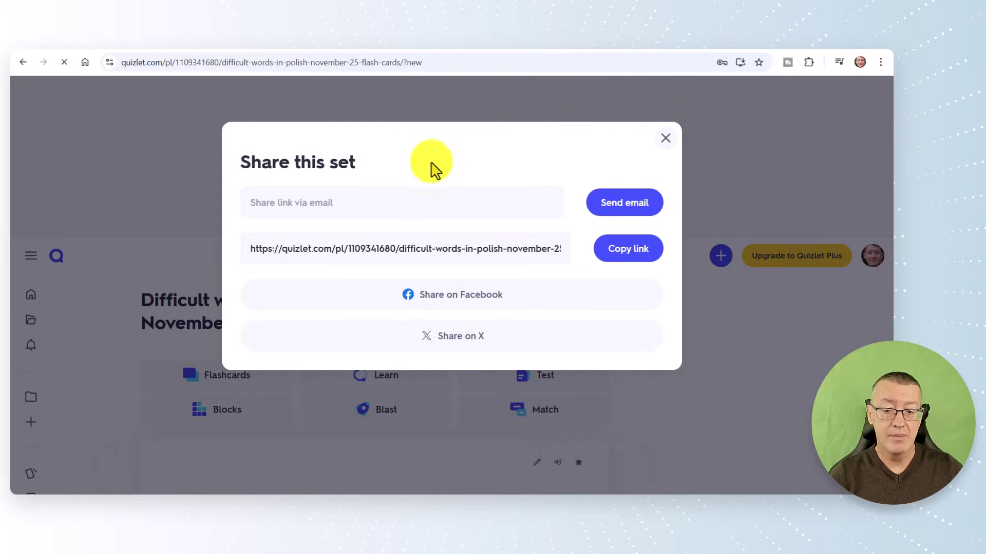
left_click(666, 138)
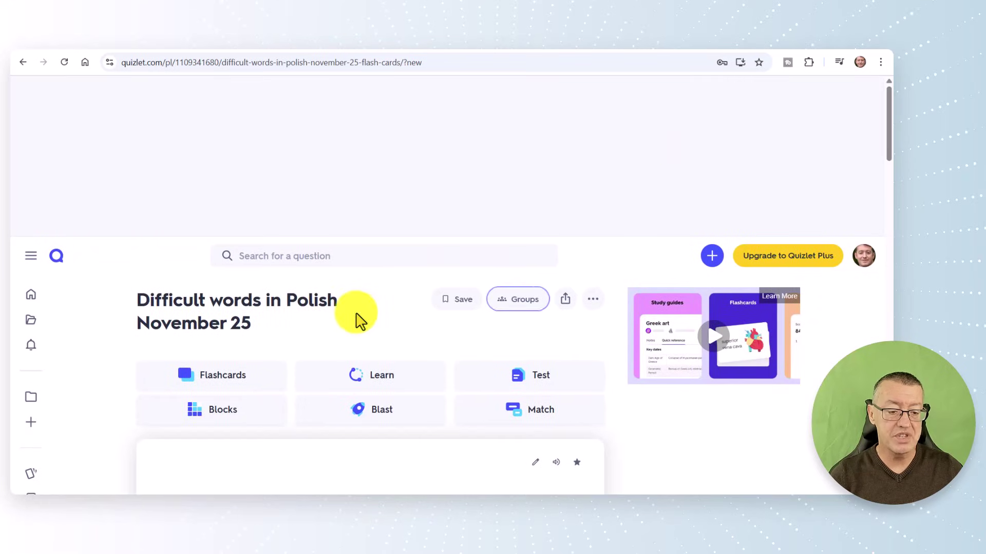
left_click(206, 378)
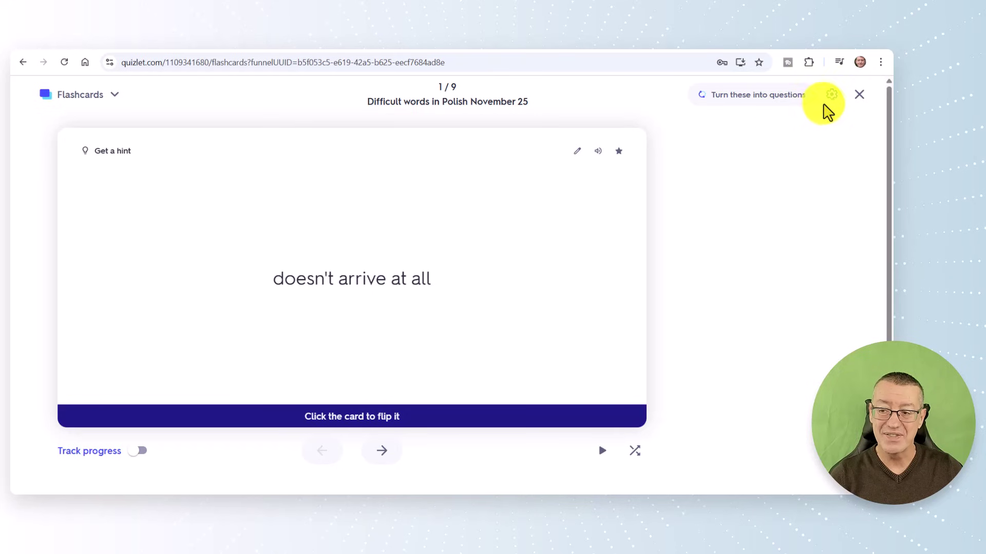
Step: Set the front side of the flashcards to Polish in the flashcard options
left_click(832, 96)
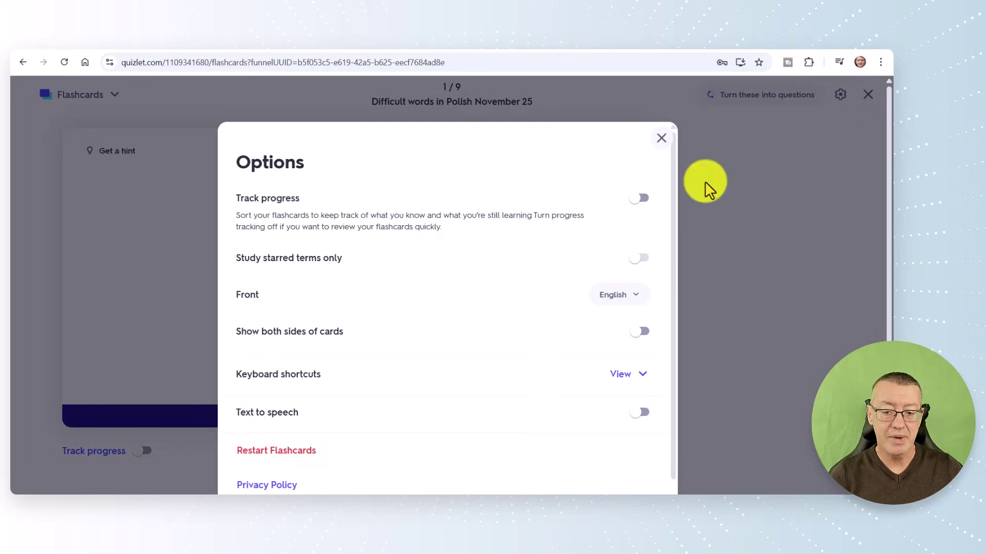
left_click_drag(673, 233, 686, 282)
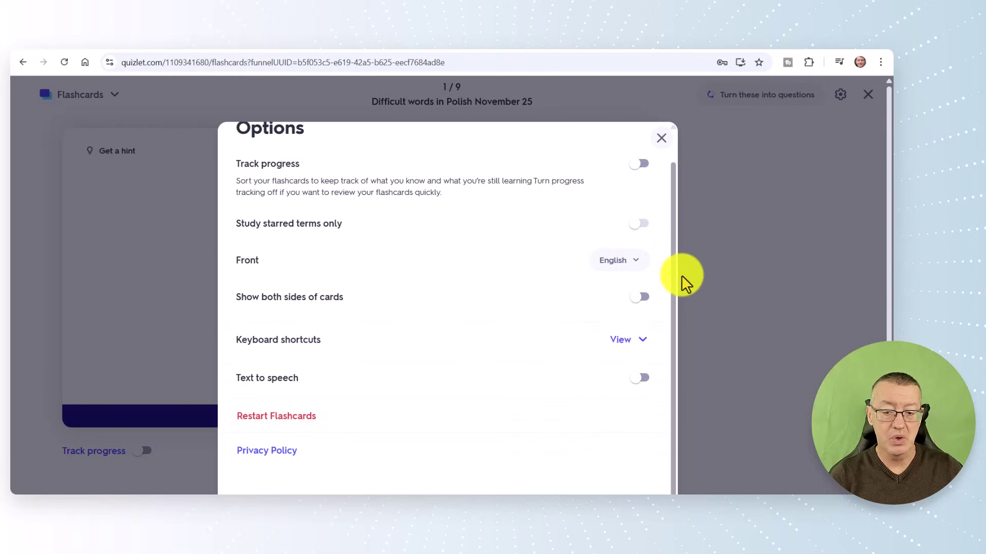
left_click(638, 272)
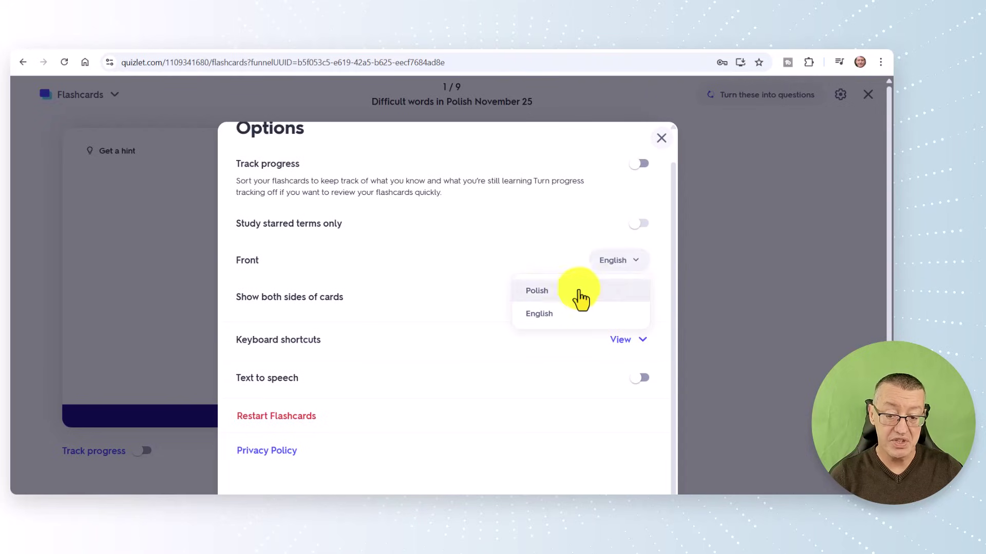
left_click(534, 291)
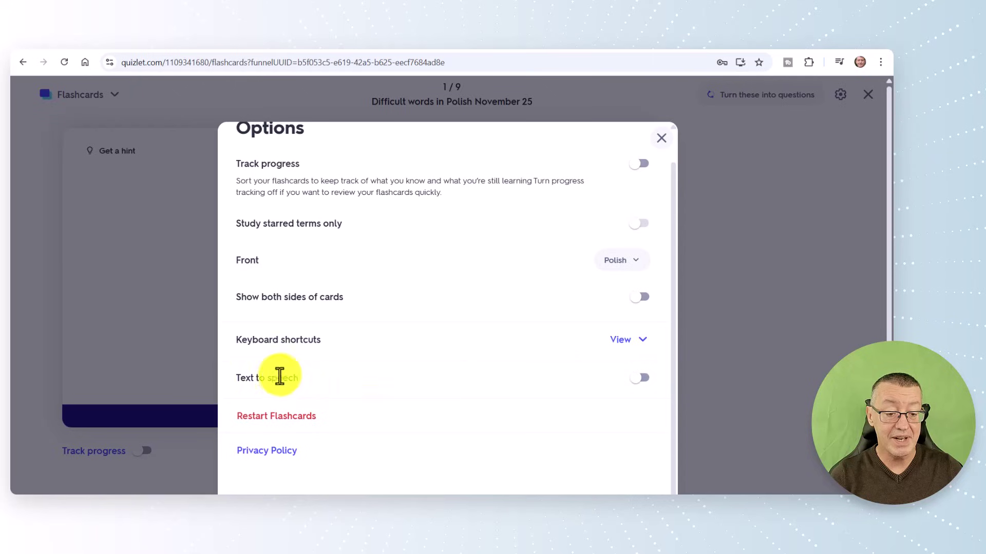
Step: Turn on text to speech, switch off English text to speech under its advanced settings and close the options
left_click(641, 378)
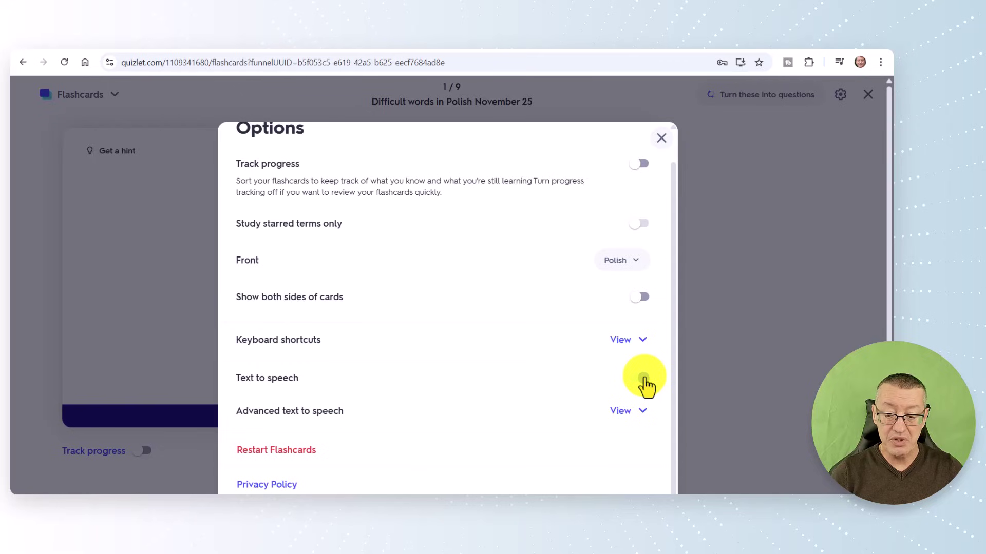
left_click(618, 414)
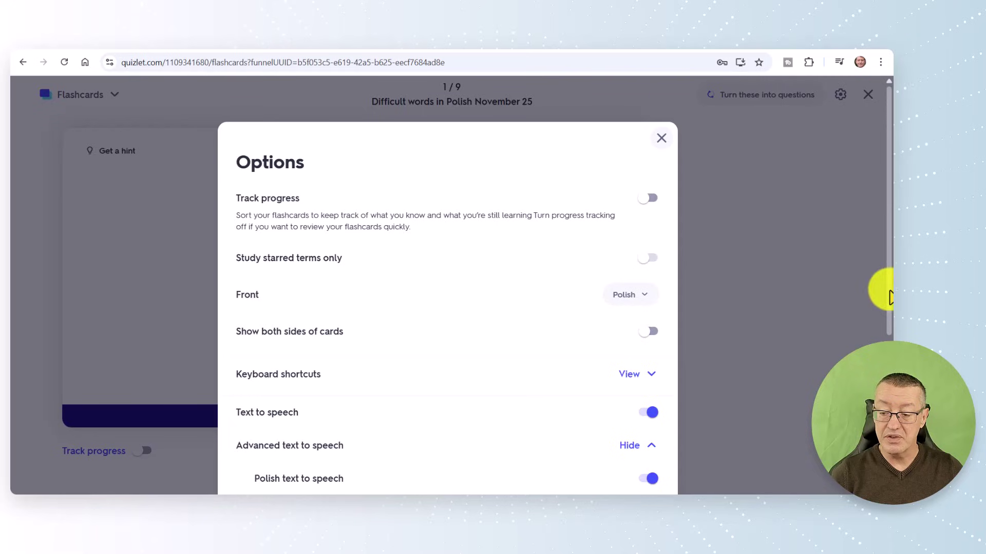
left_click_drag(889, 290, 889, 435)
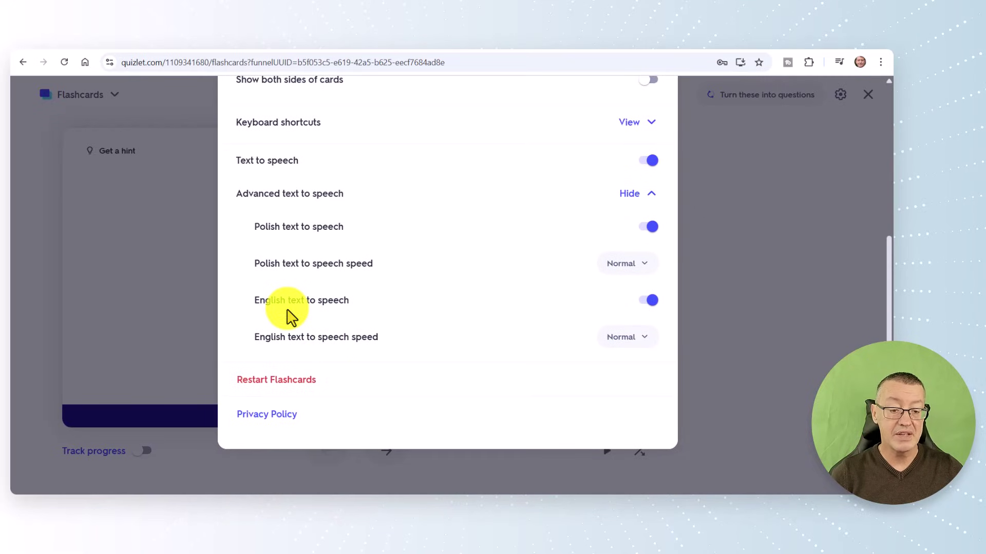
left_click(645, 301)
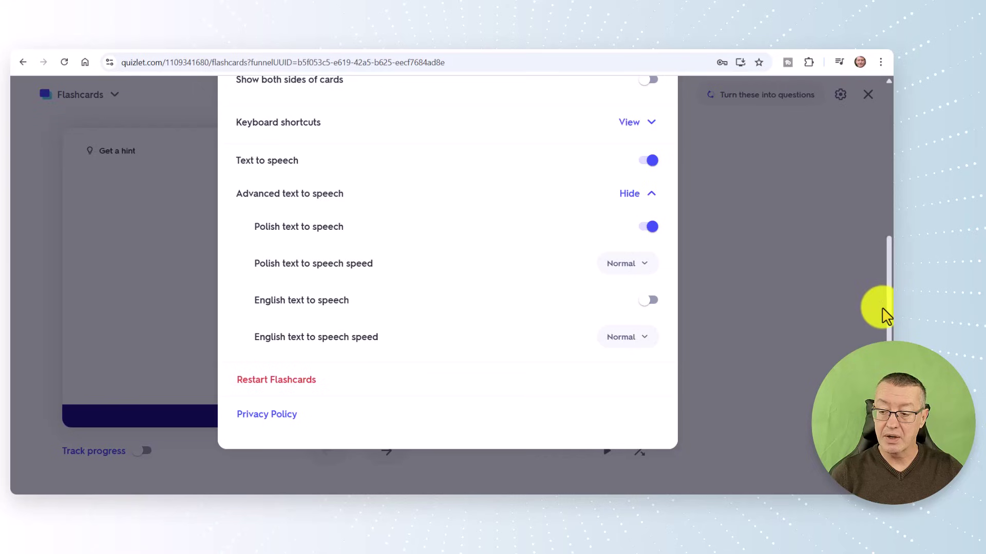
left_click_drag(889, 314, 880, 158)
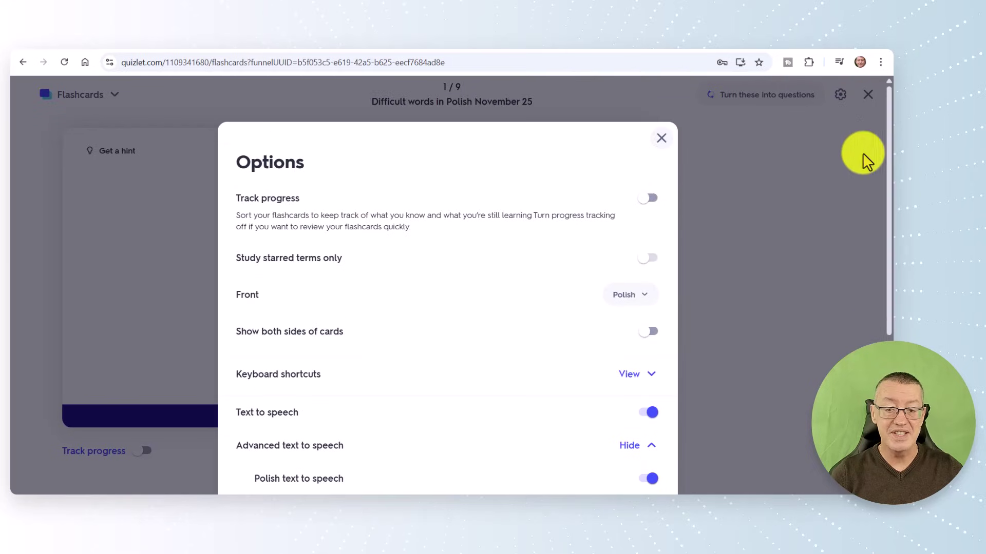
left_click(661, 139)
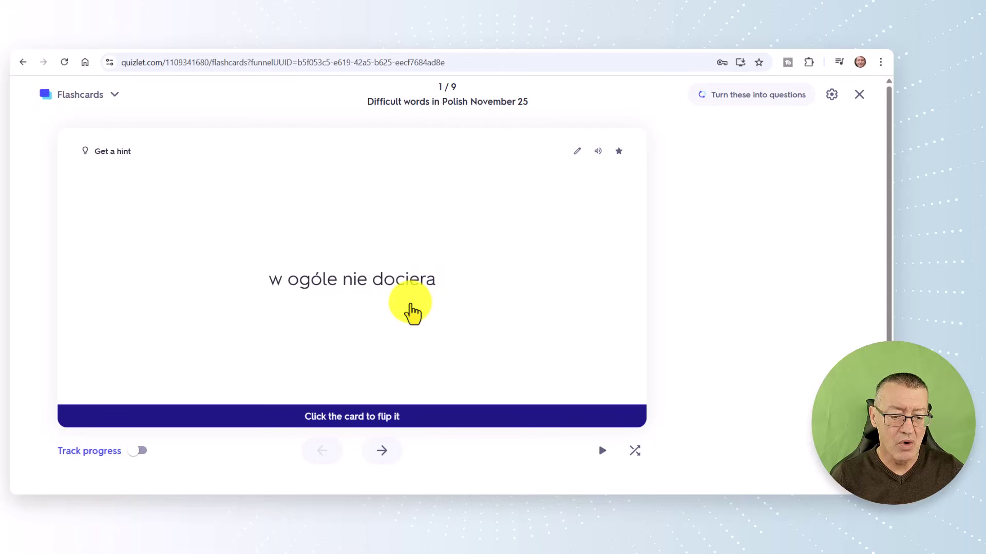
Step: Go through the first three flashcards, flipping each from Polish to its English translation
left_click(351, 354)
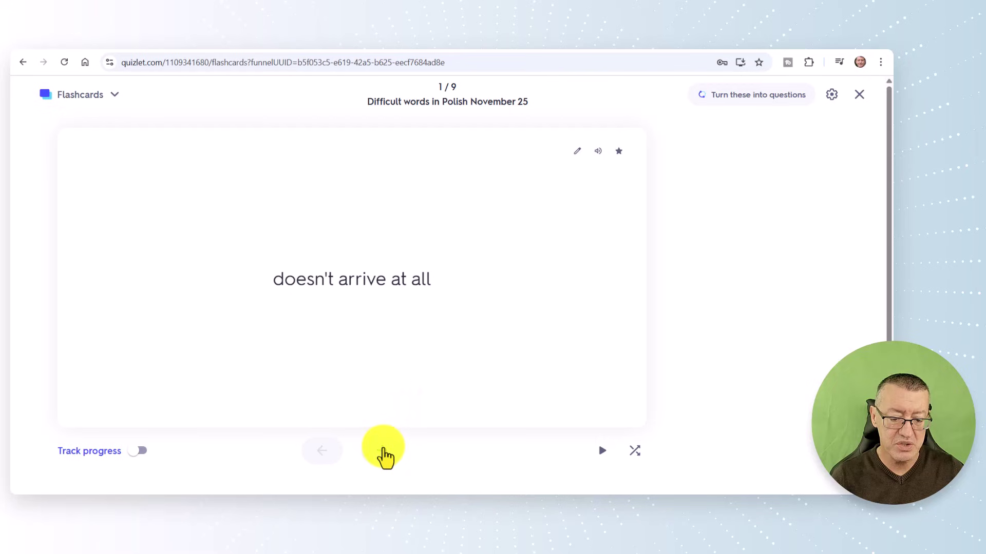
left_click(382, 454)
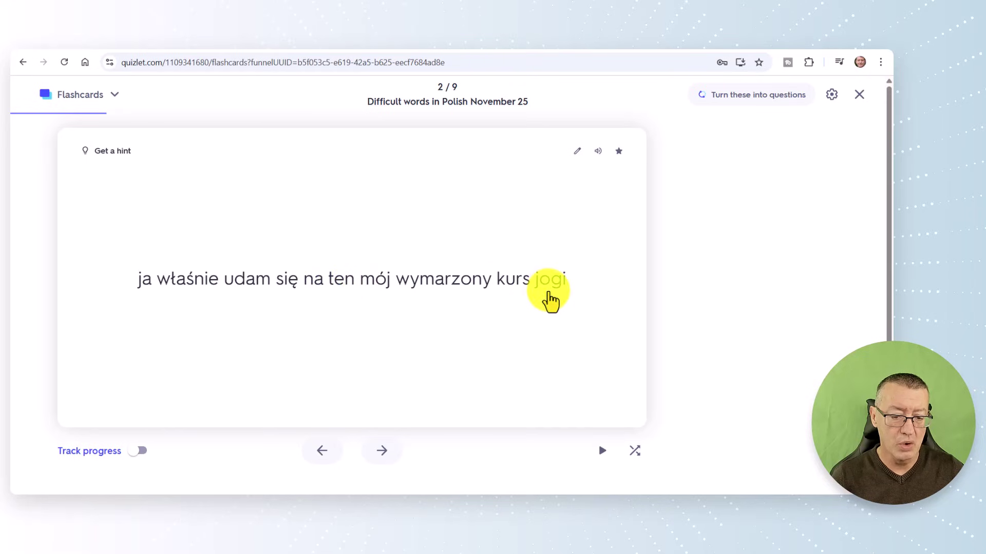
left_click(393, 354)
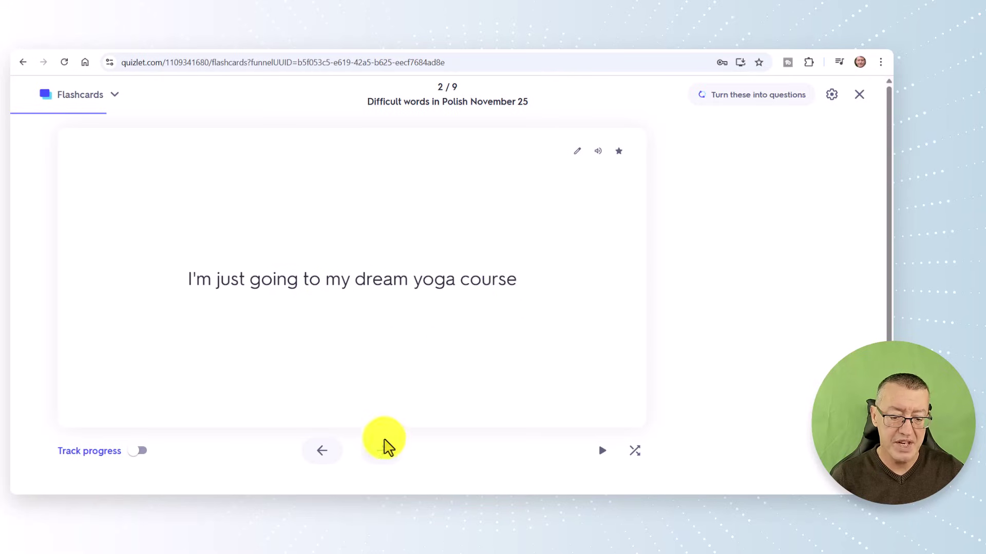
left_click(382, 450)
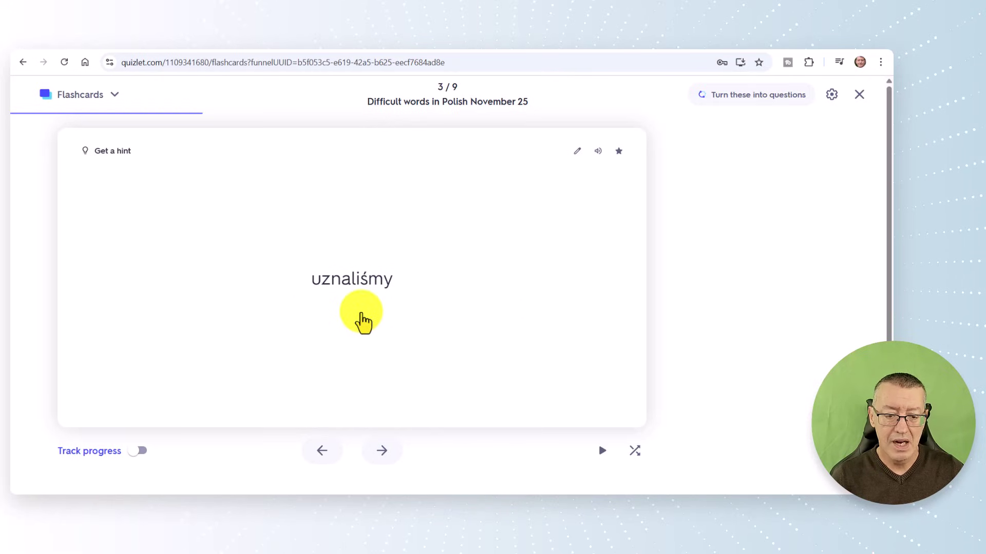
left_click(366, 328)
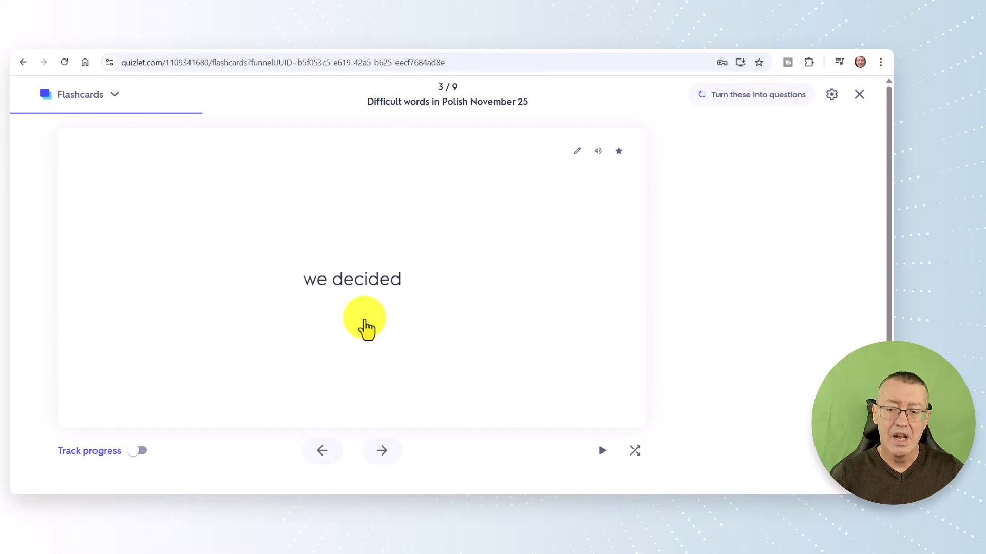